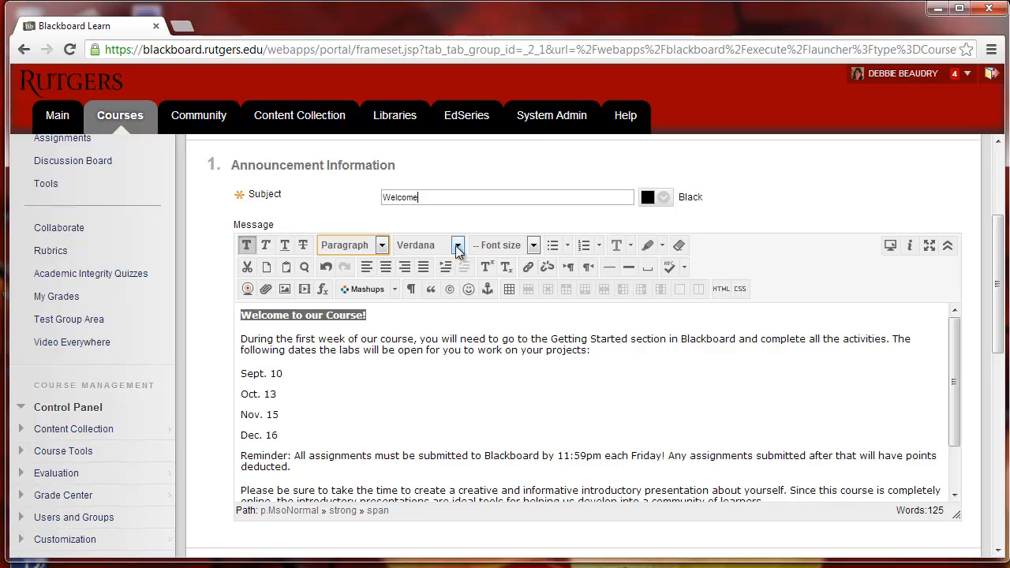
Format the "Welcome to our Course!" heading in Arial Black at size 4 (14pt)
click(457, 246)
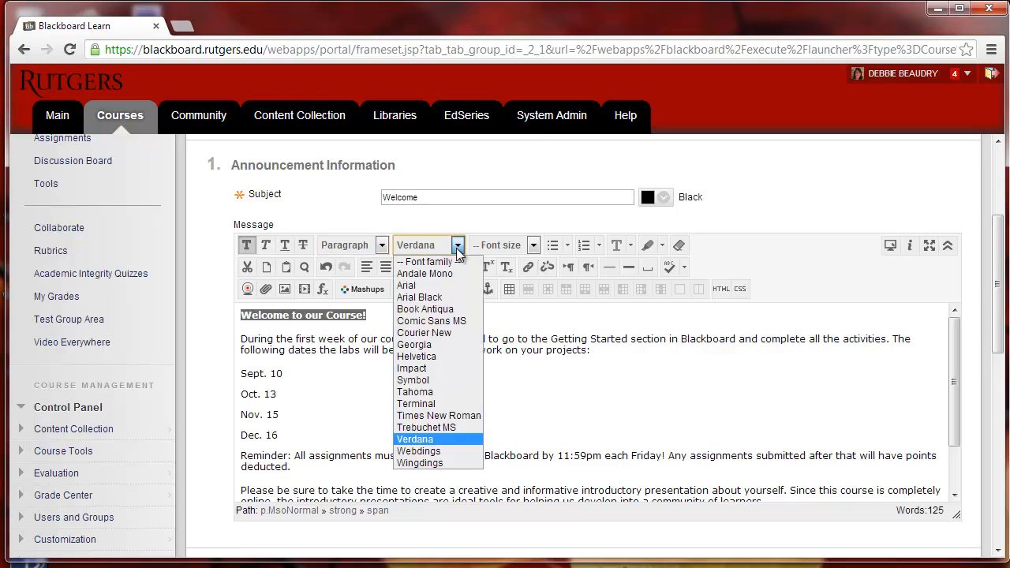
click(435, 298)
click(533, 245)
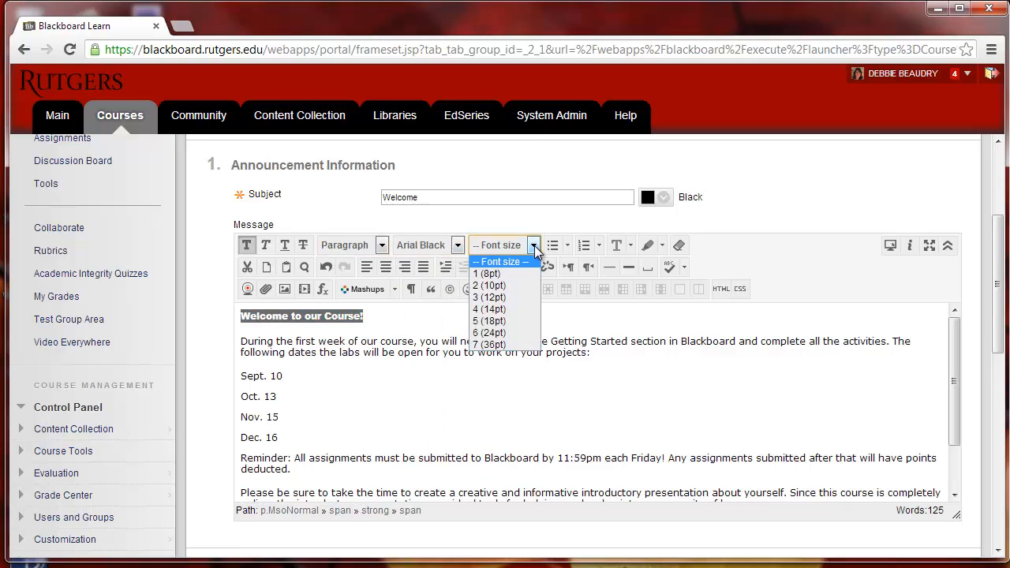
click(502, 309)
click(342, 429)
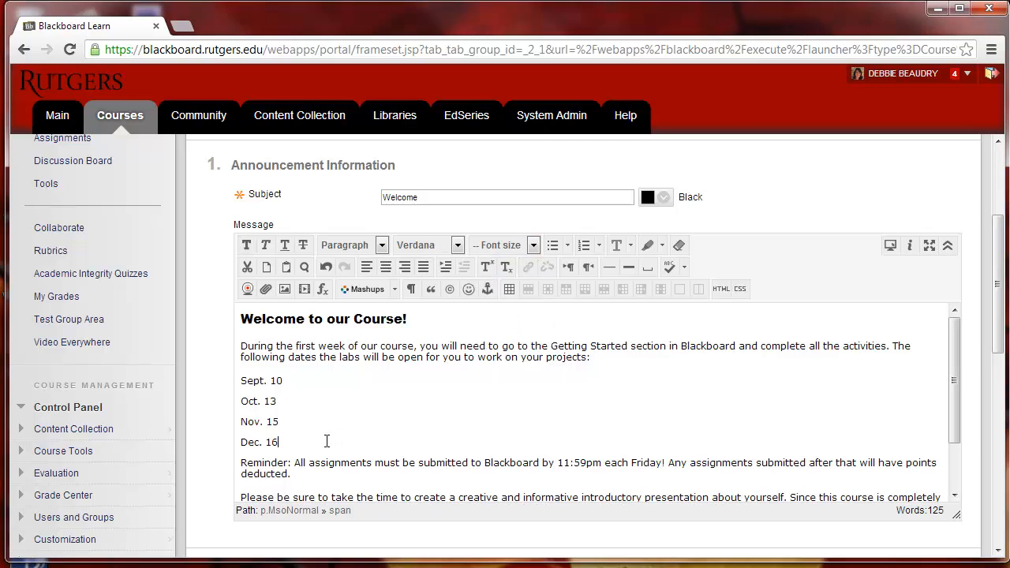
Format the four lab dates, Sept. 10 through Dec. 16, as a bulleted list with Square bullets
drag(280, 430, 240, 379)
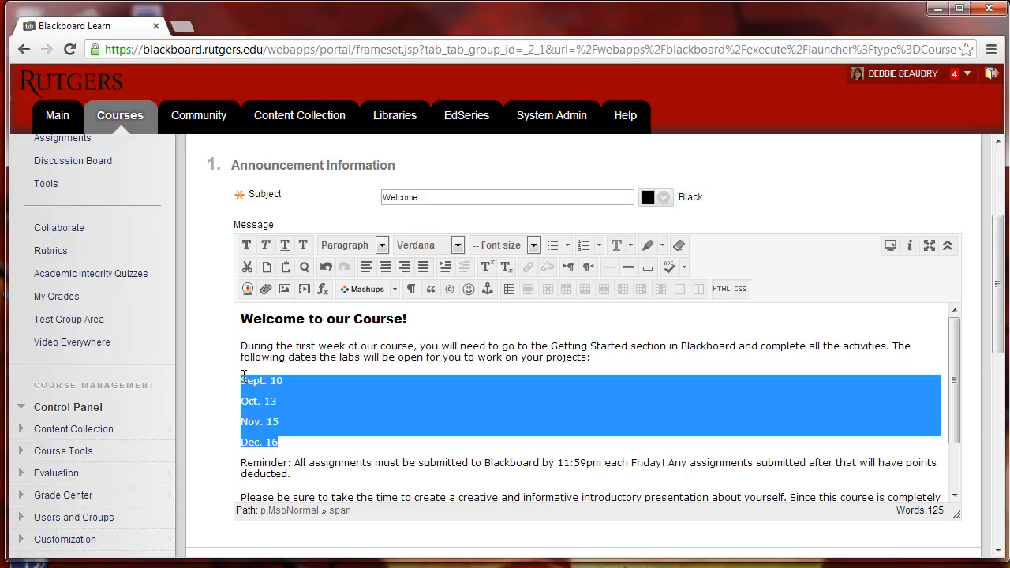
click(555, 244)
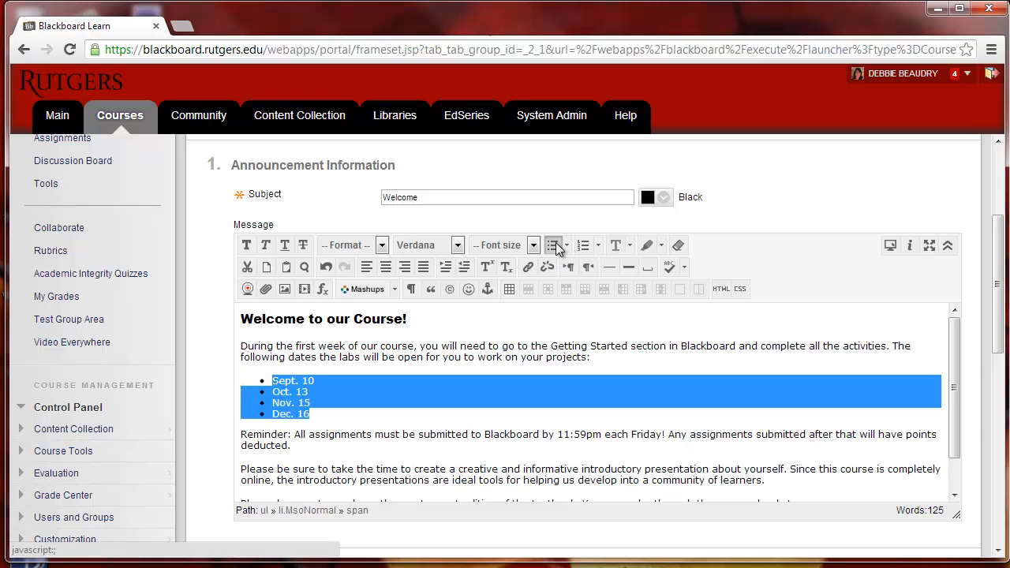
click(568, 245)
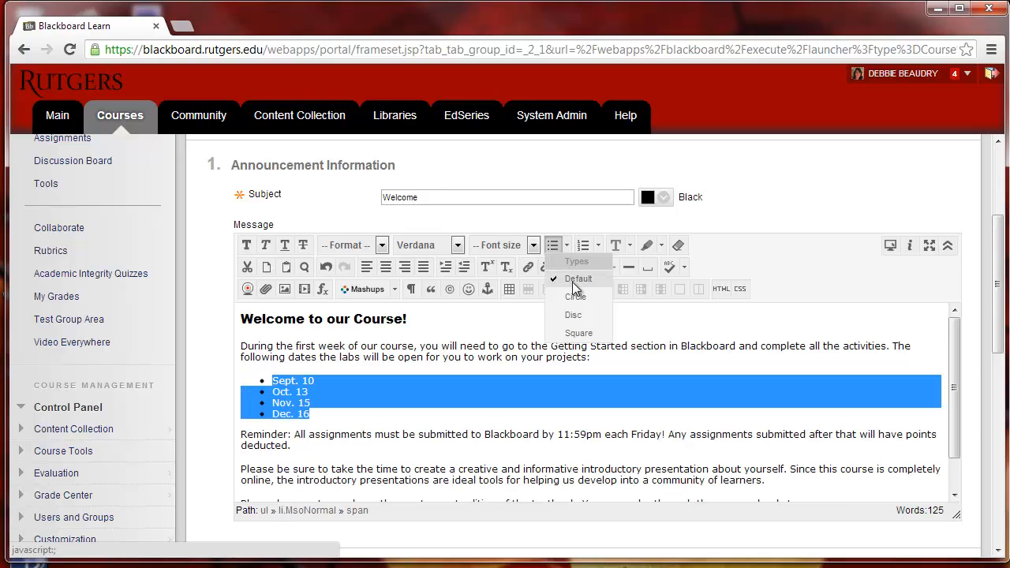
click(582, 332)
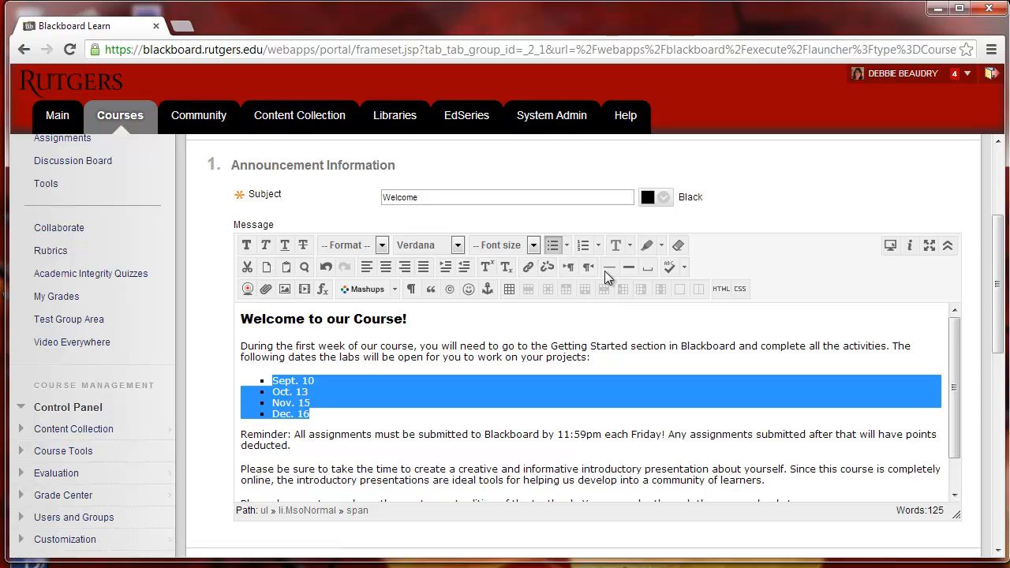
Convert the selected lab dates to an ordered list, trying Lower Alpha before settling on the Default numbering type
click(597, 247)
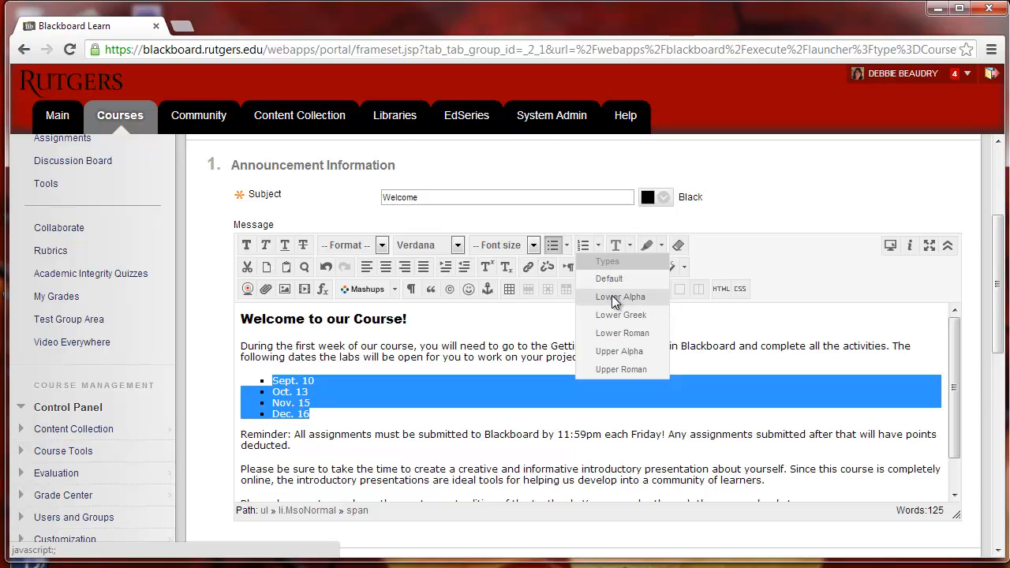
click(612, 295)
click(595, 245)
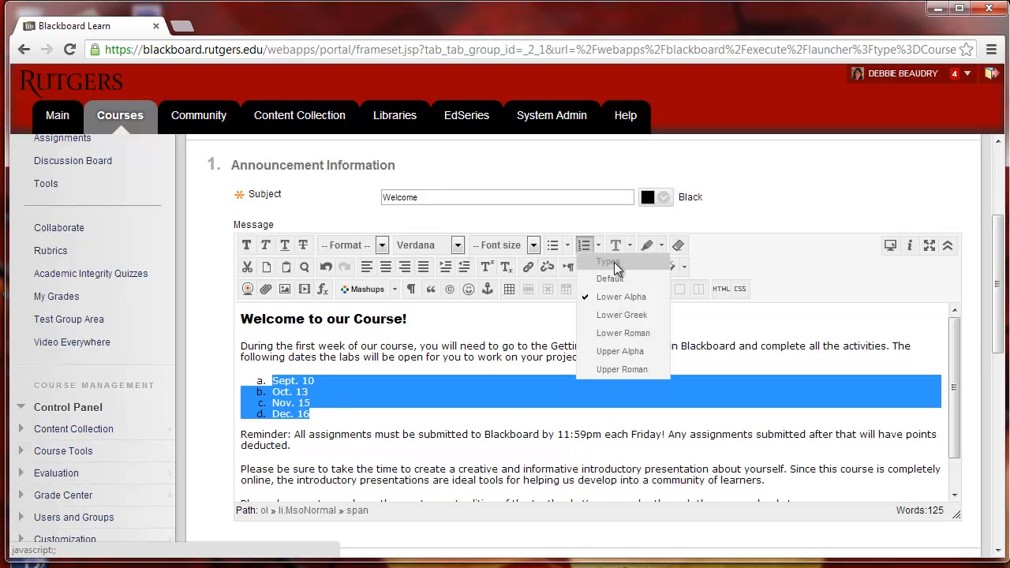
click(610, 277)
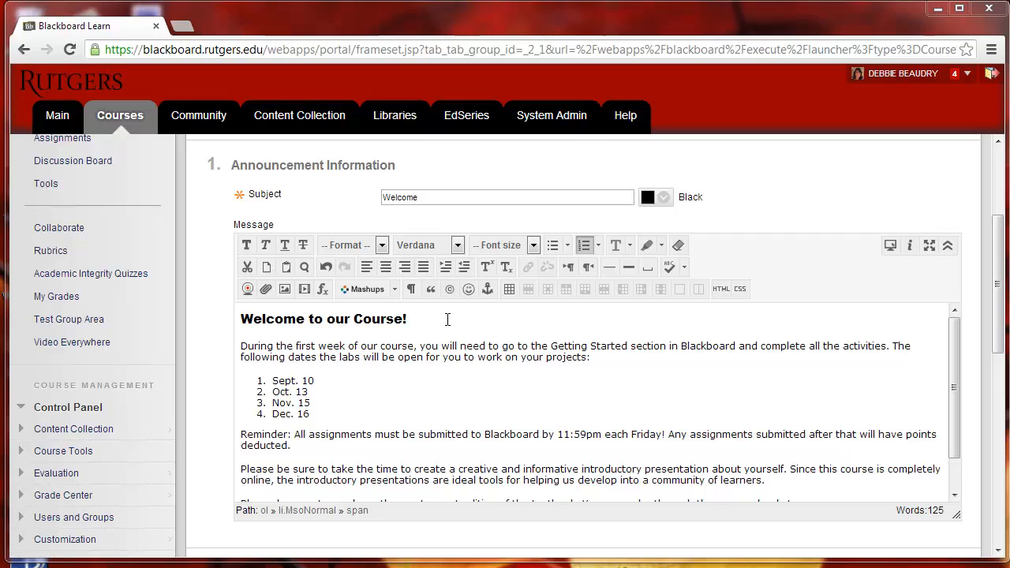
Change the text colour of the "Welcome to our Course!" heading to red
drag(447, 319, 226, 318)
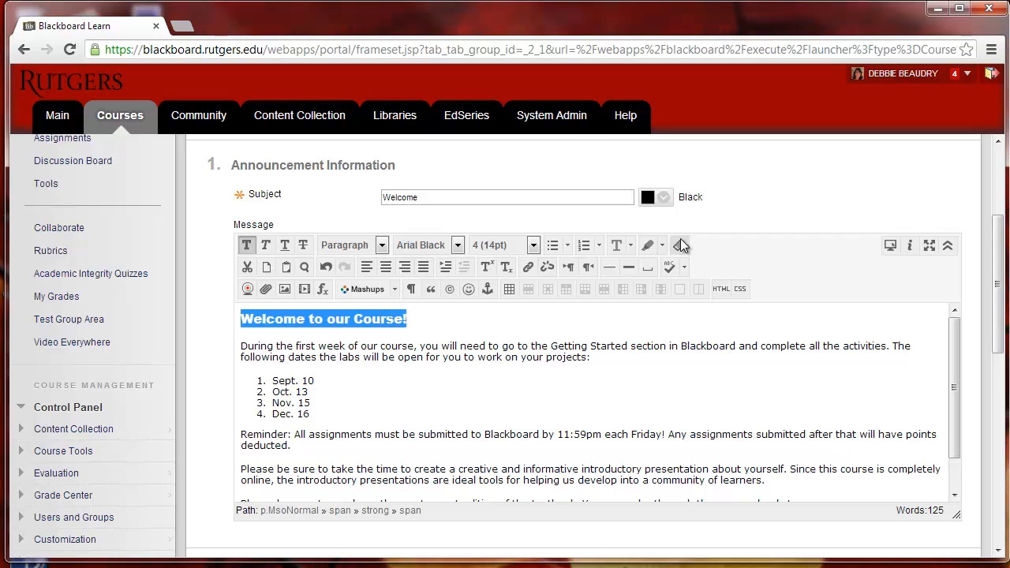
click(627, 248)
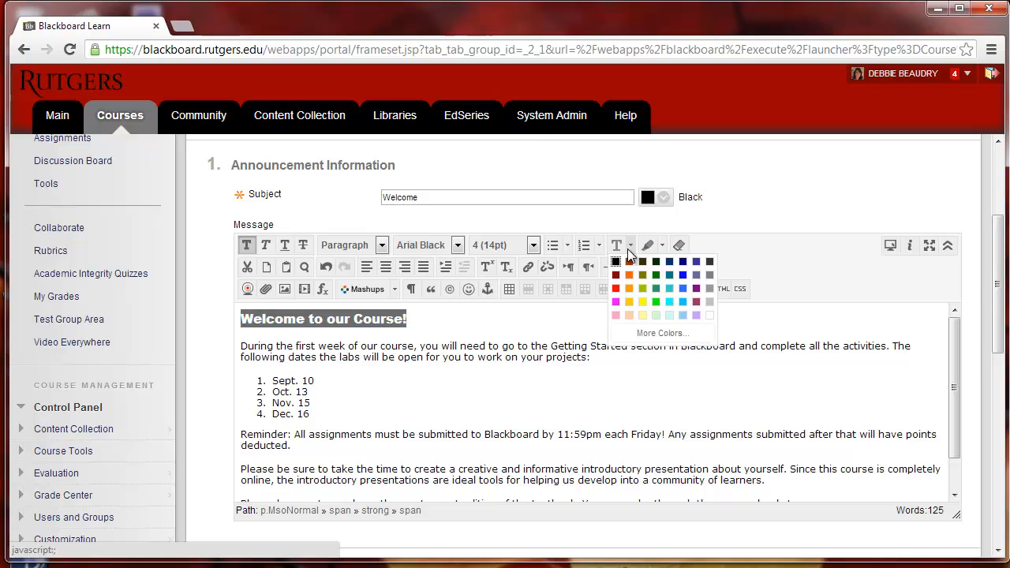
click(616, 288)
click(466, 380)
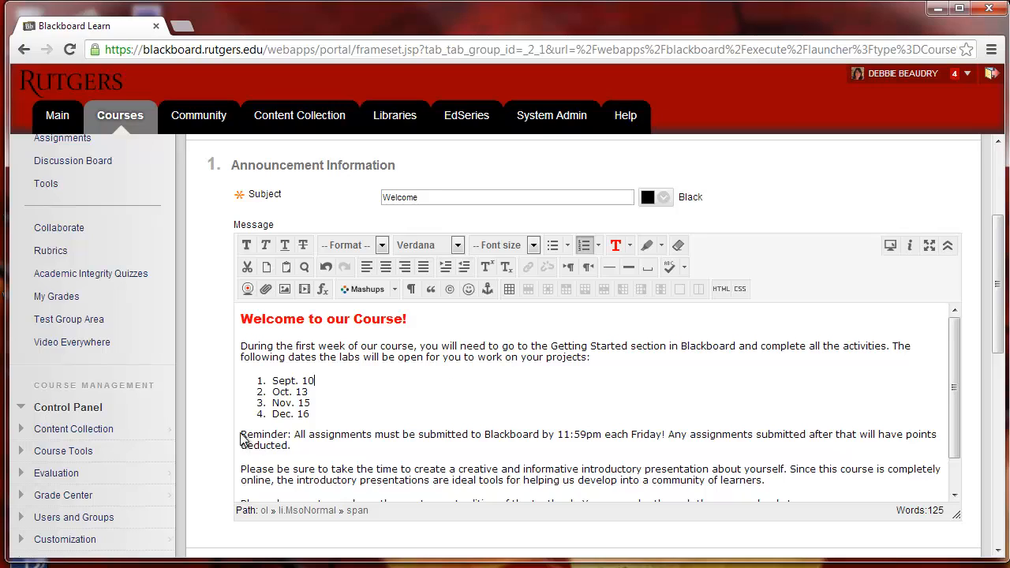
Highlight the word "Reminder:" below the numbered dates in orange
drag(240, 435, 293, 434)
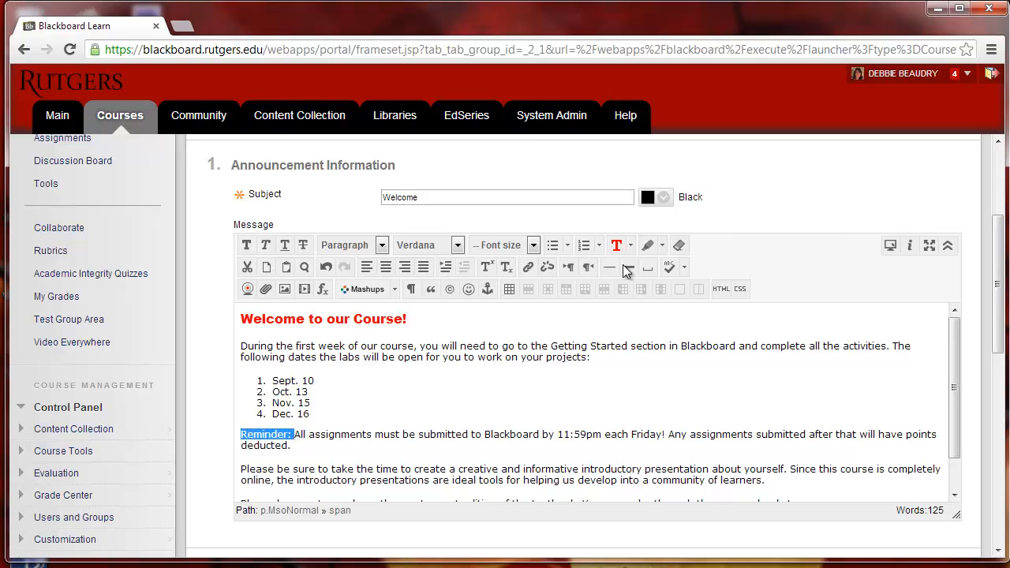
click(662, 245)
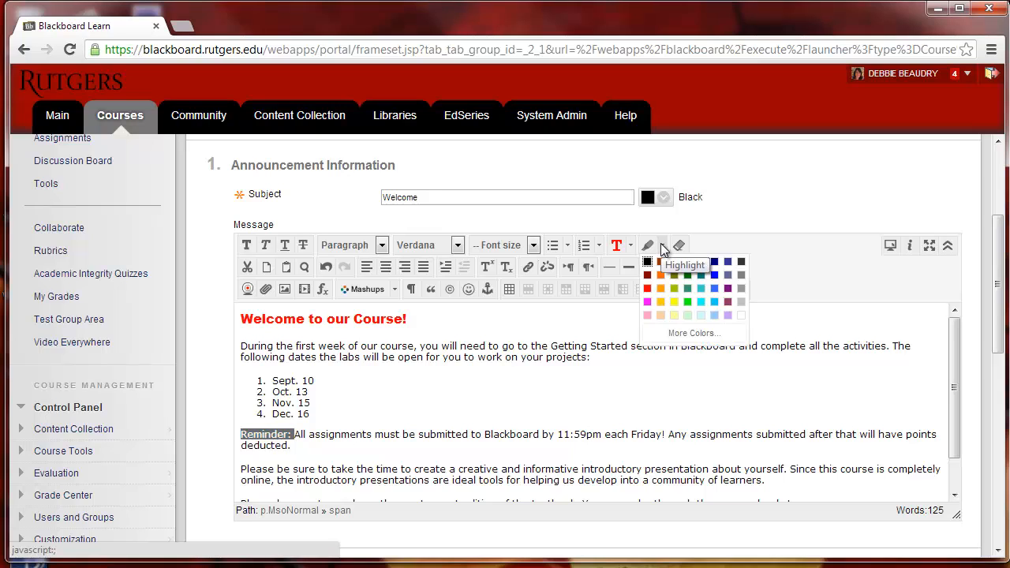
click(661, 275)
click(513, 424)
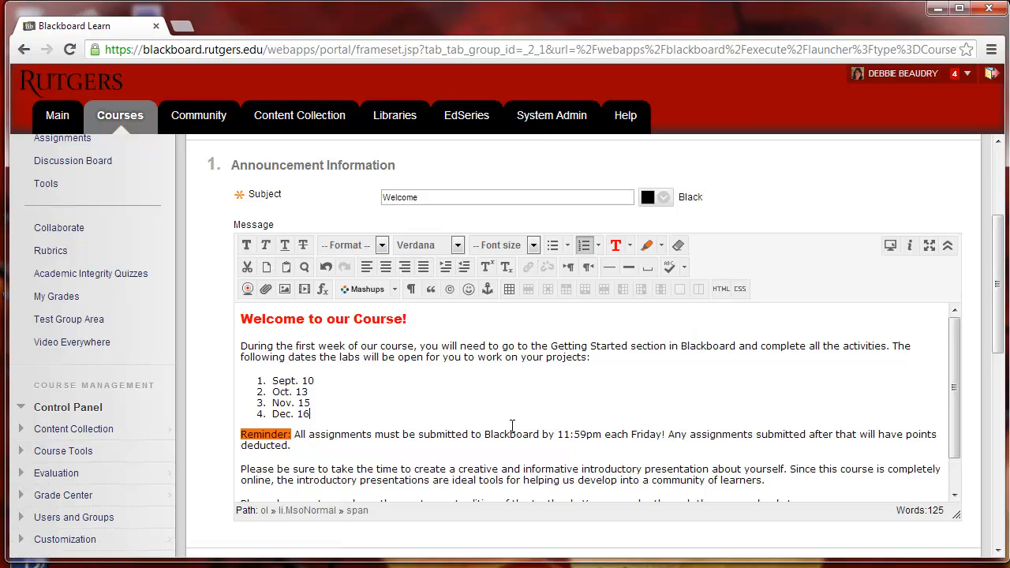
Preview the formatted announcement message in a separate window and close the preview
click(679, 244)
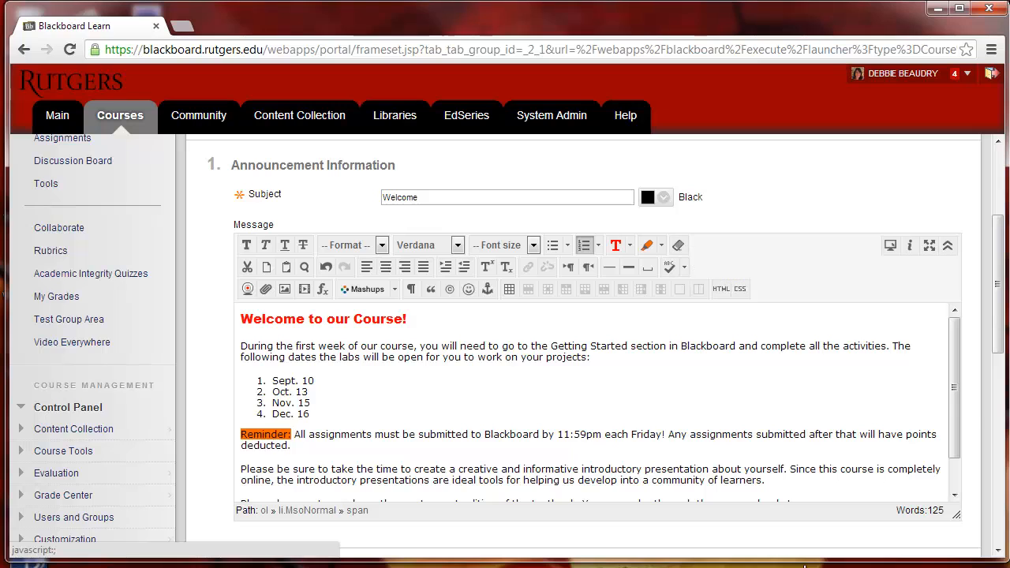
click(888, 244)
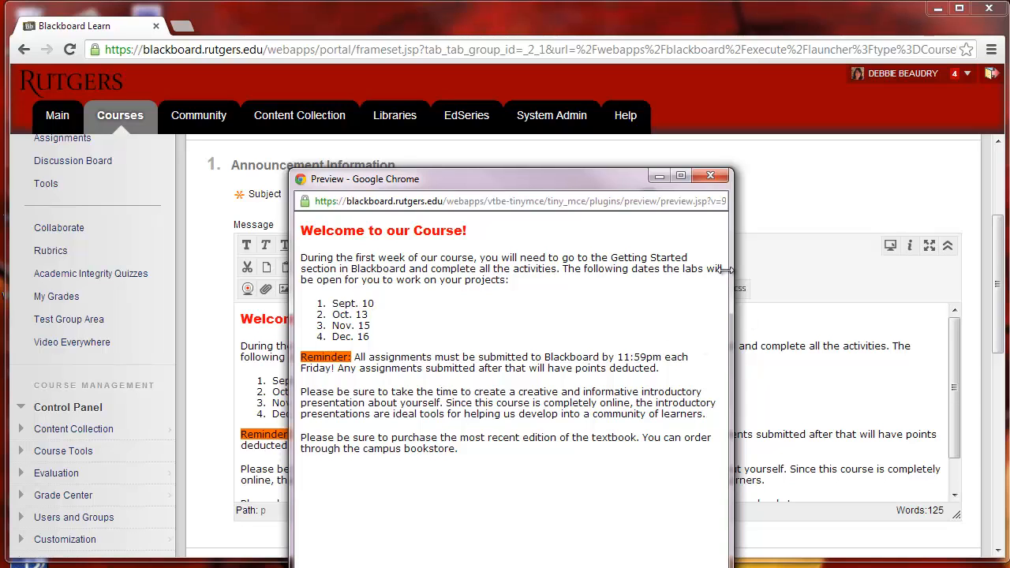
click(711, 176)
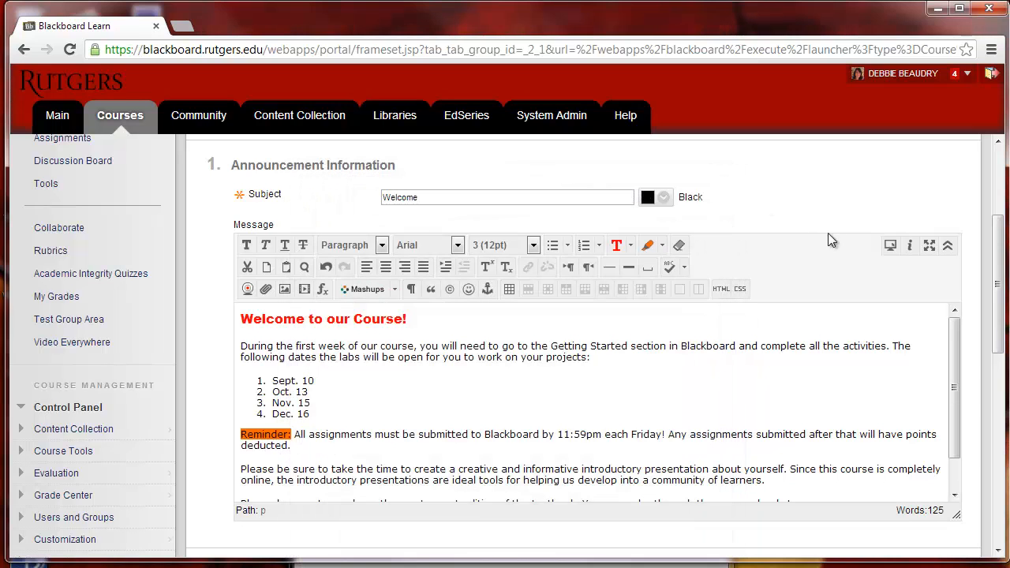
View the message editor in full-screen mode and return it to normal size
click(929, 247)
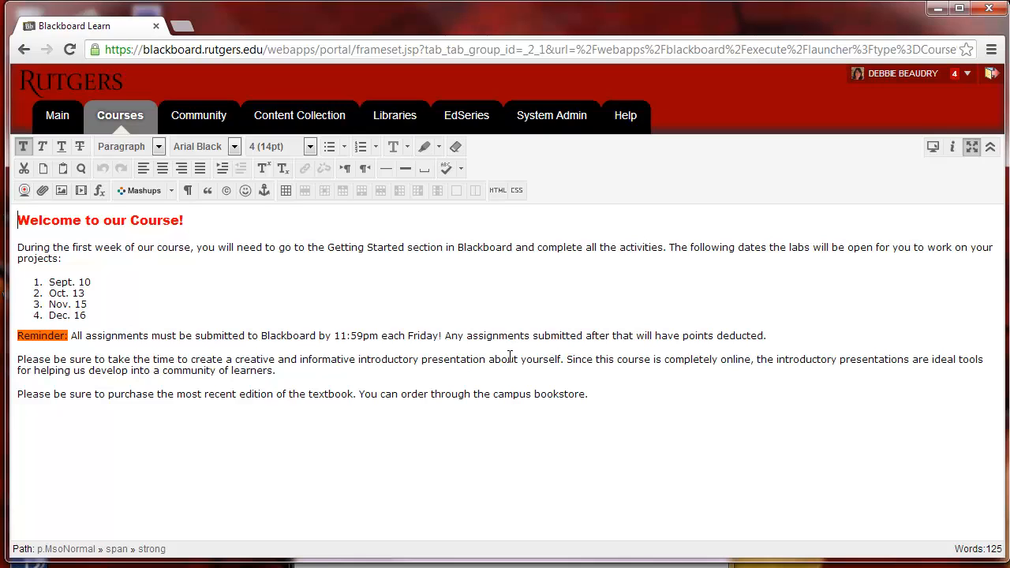
click(614, 335)
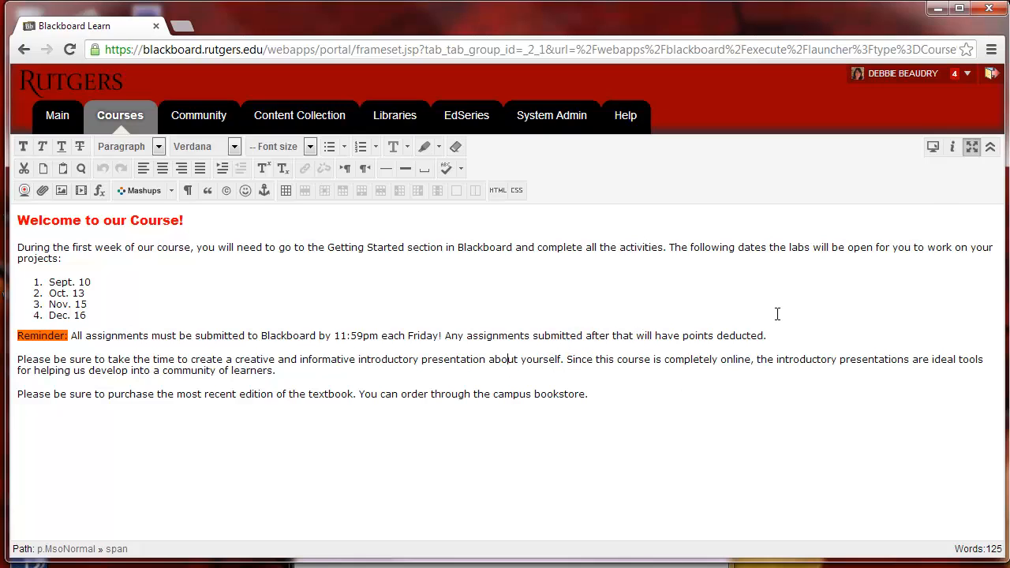
click(971, 148)
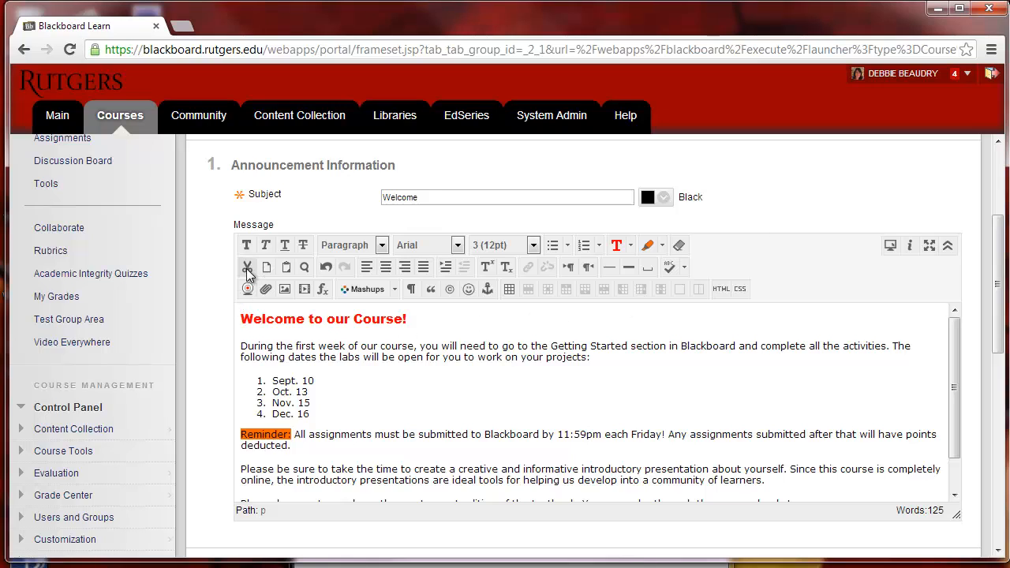
Look at the Find/Replace options for the message and close the dialog without searching
click(305, 270)
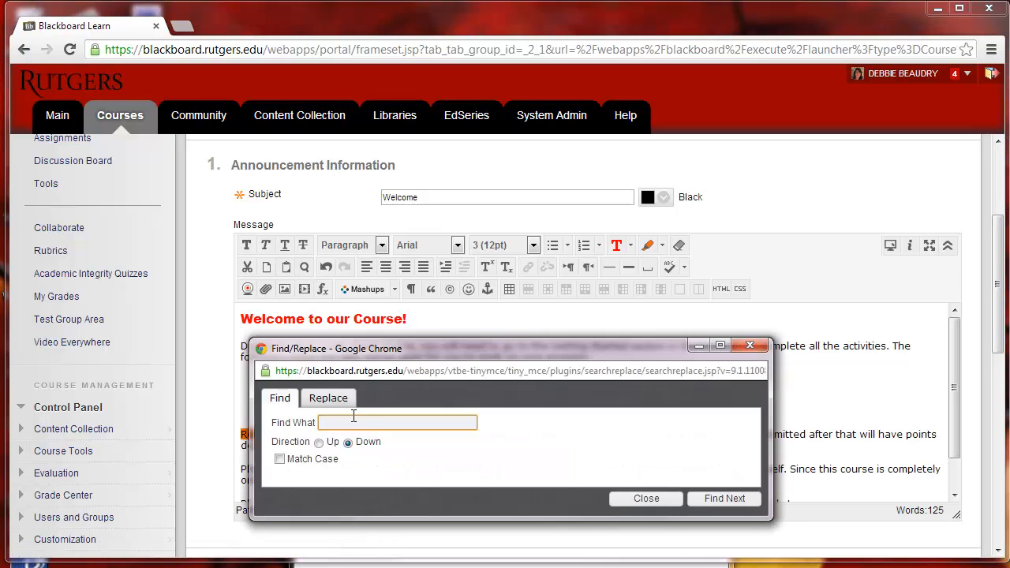
click(644, 499)
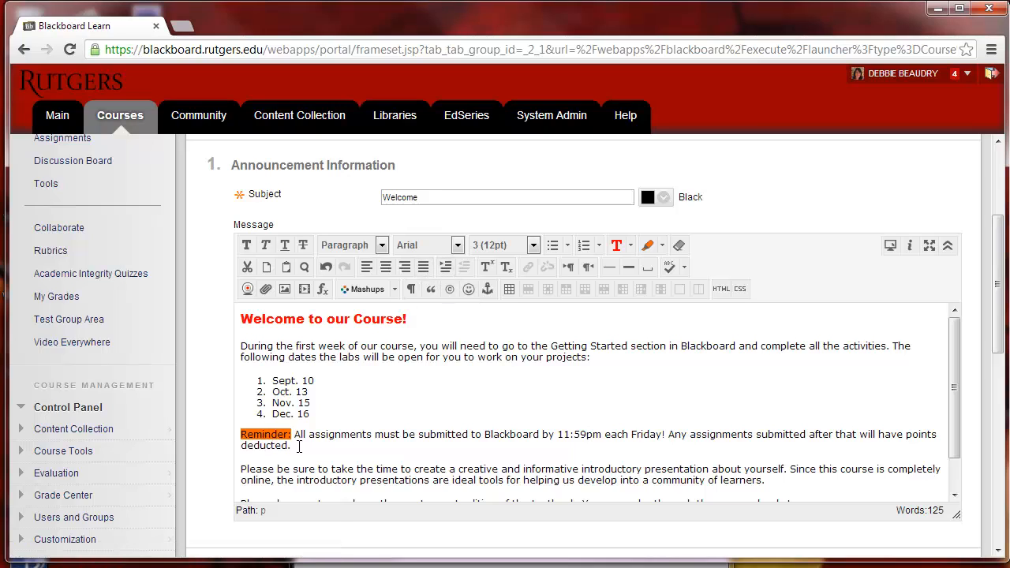
Indent the Reminder paragraph by two levels and outdent it by two levels again
drag(299, 445, 242, 431)
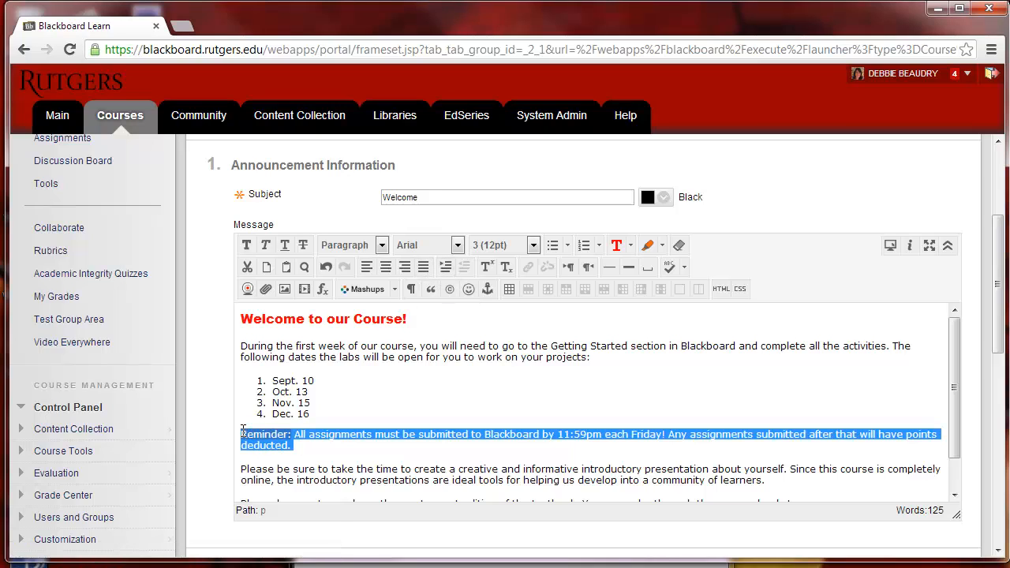
click(444, 267)
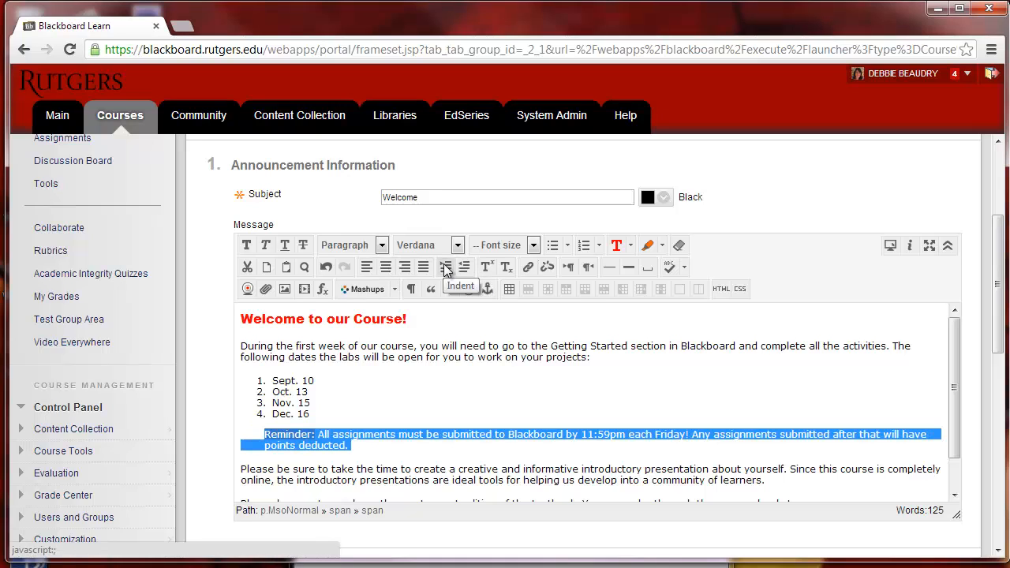
click(444, 267)
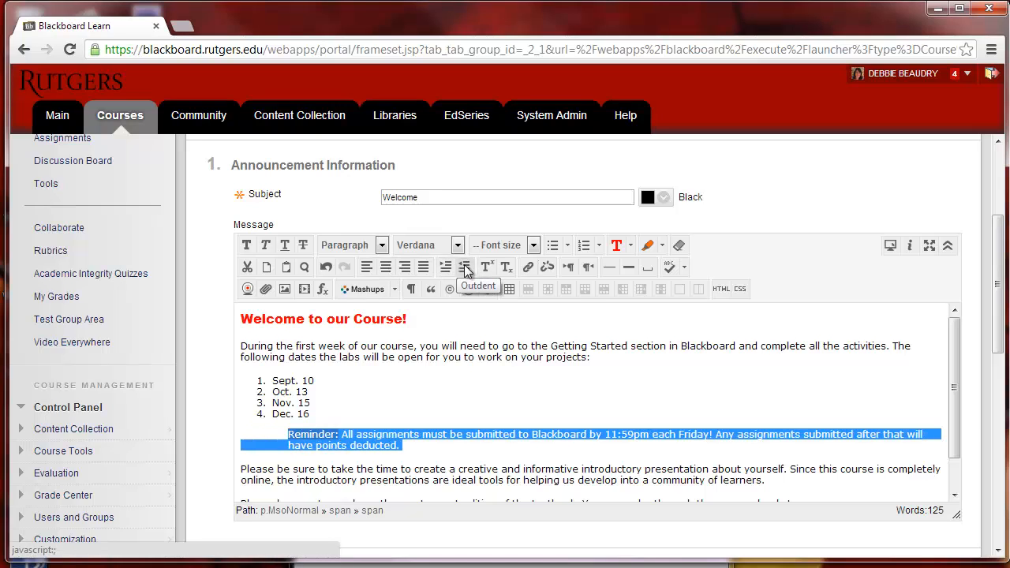
click(465, 268)
click(464, 266)
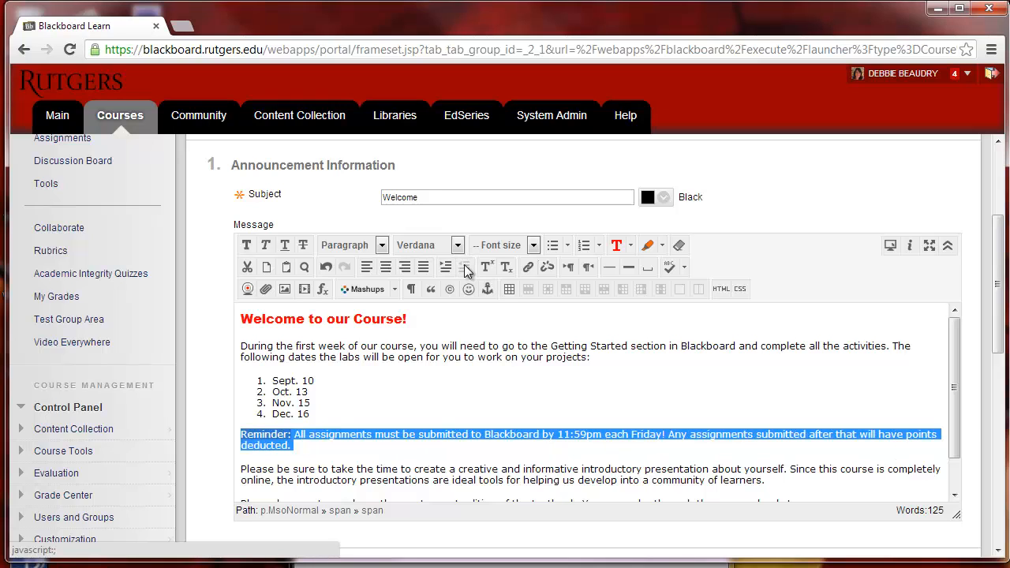
click(442, 402)
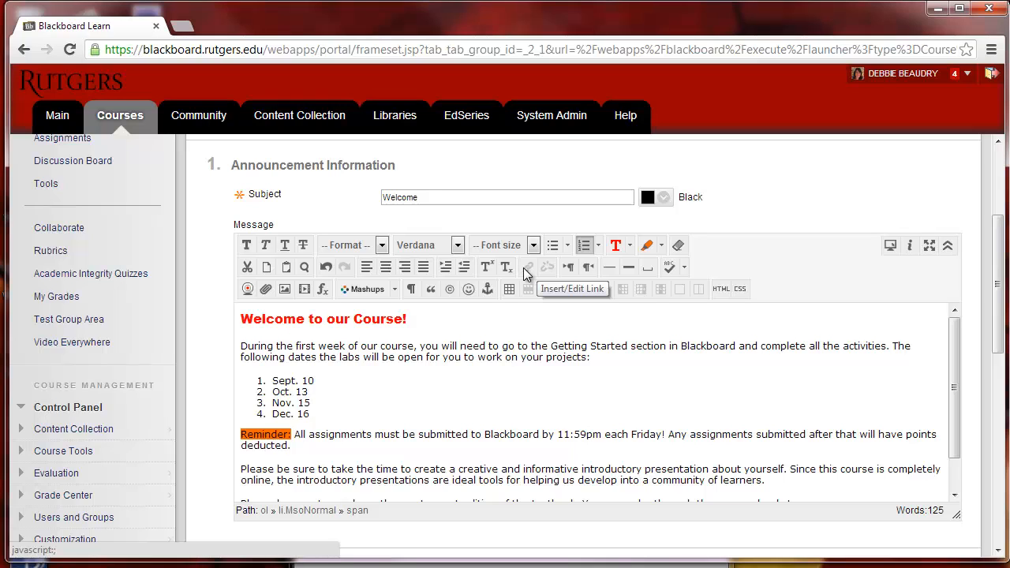
Link the words "campus bookstore" in the last paragraph to the copied rutgers.bncollege.com store address, with the target set to Open in New Window
scroll(523, 400, down, 1)
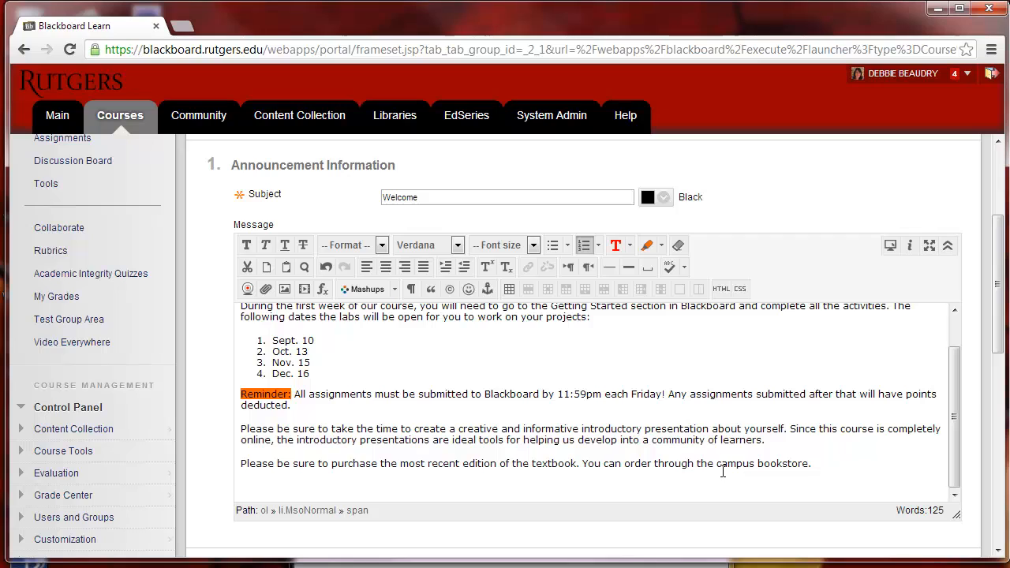
drag(716, 465, 808, 465)
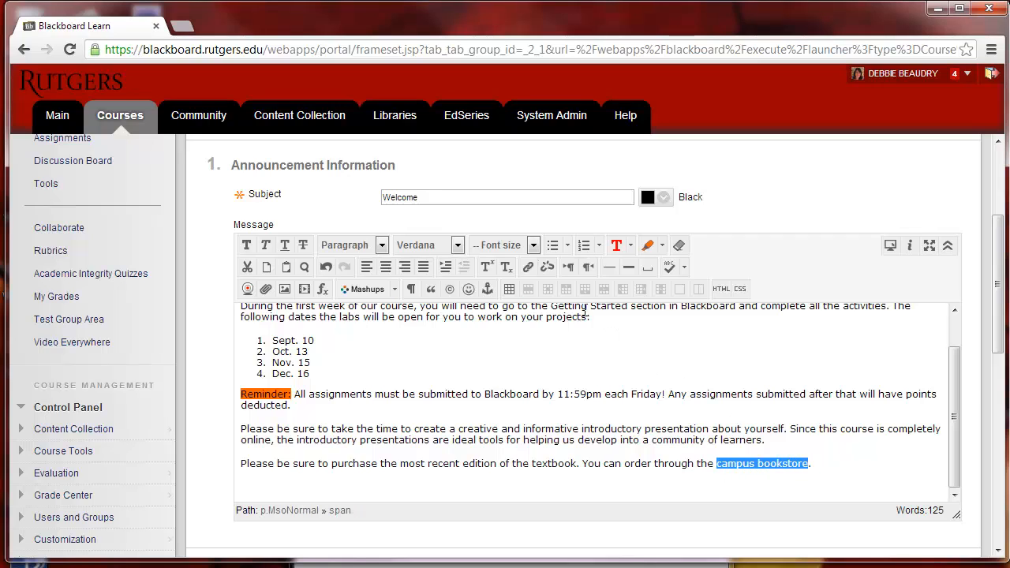
click(528, 268)
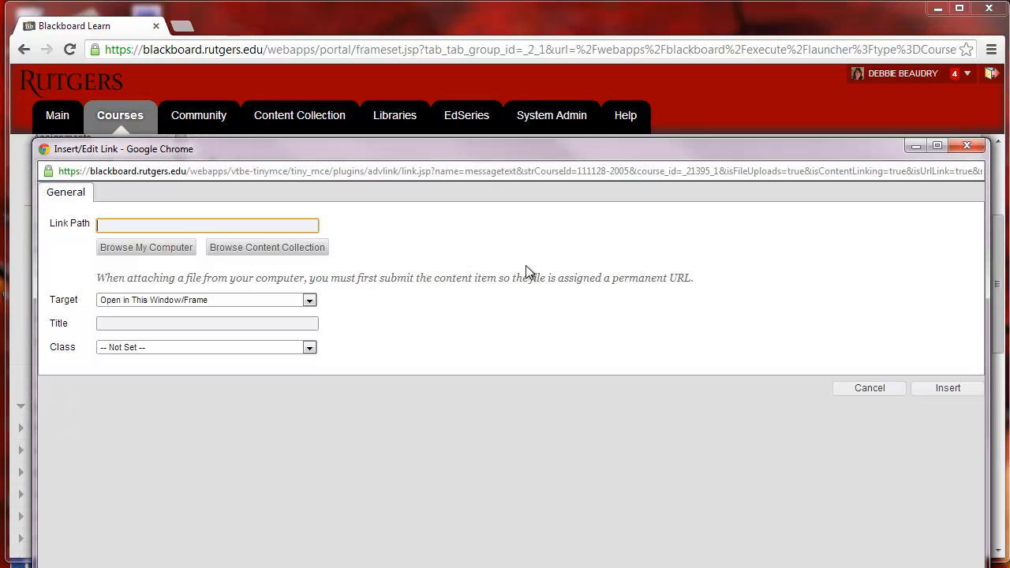
right_click(130, 225)
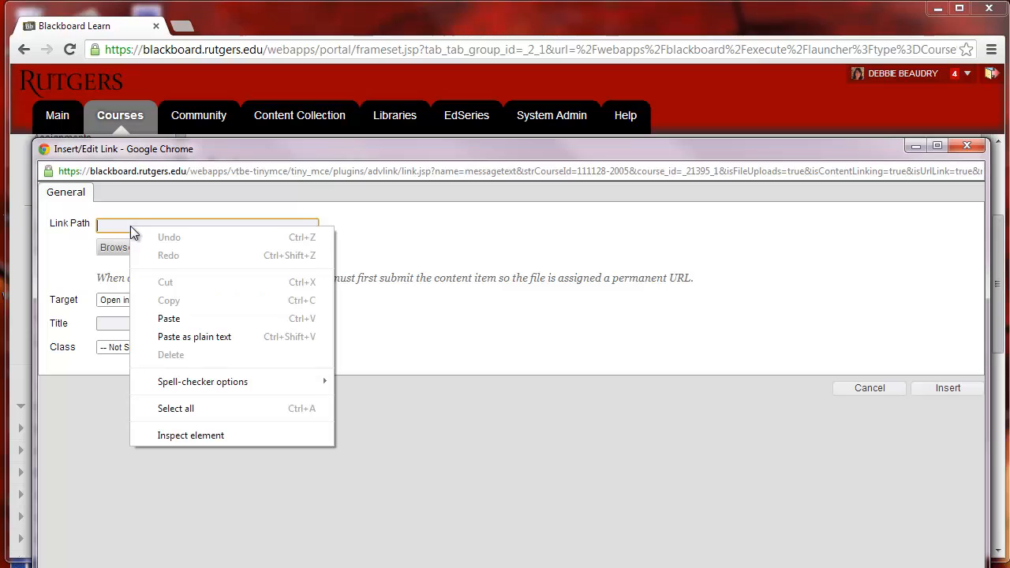
click(170, 319)
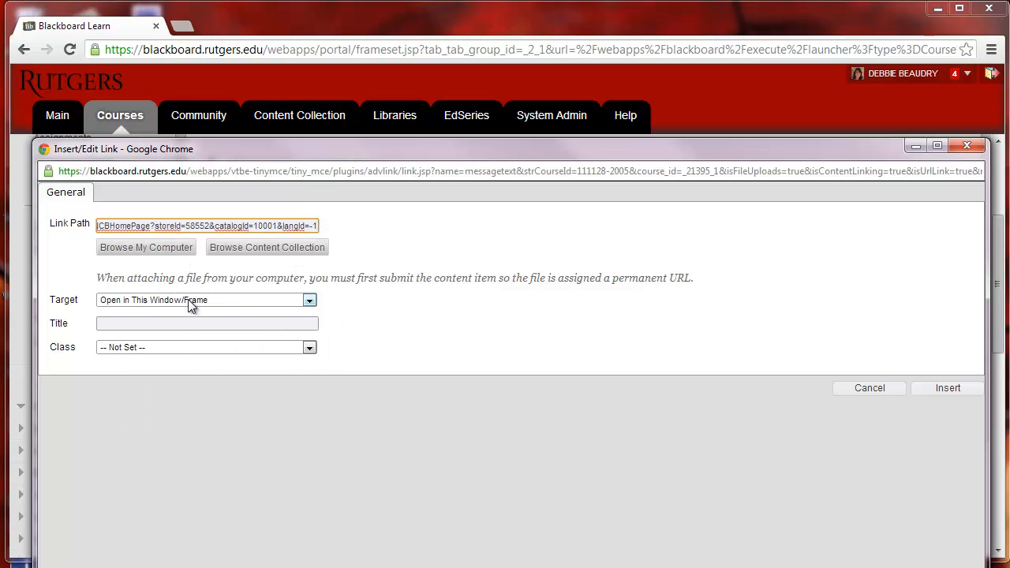
click(309, 299)
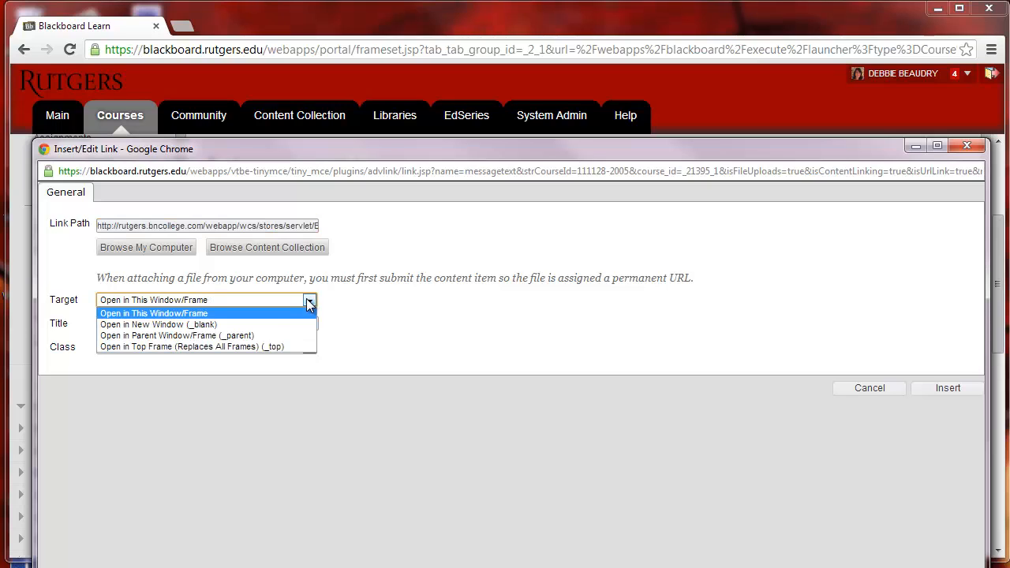
click(270, 328)
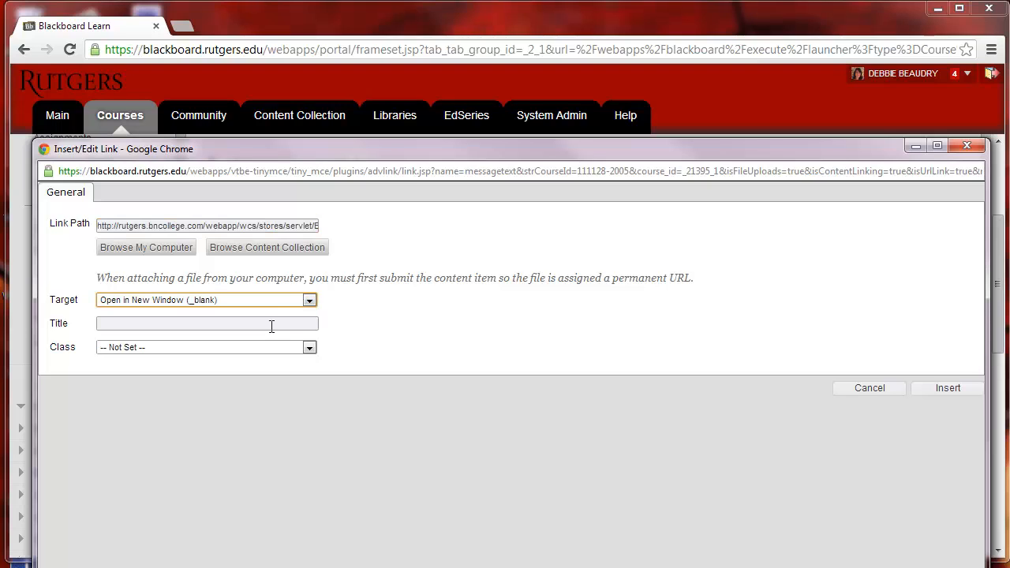
click(942, 388)
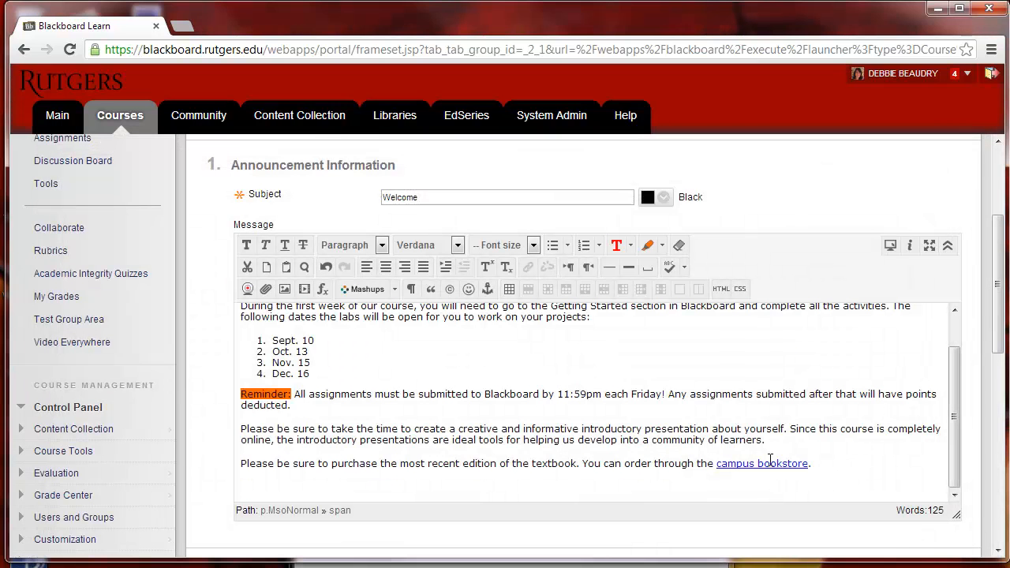
Preview the message, test the campus bookstore link, and close the bookstore page it opens
click(889, 245)
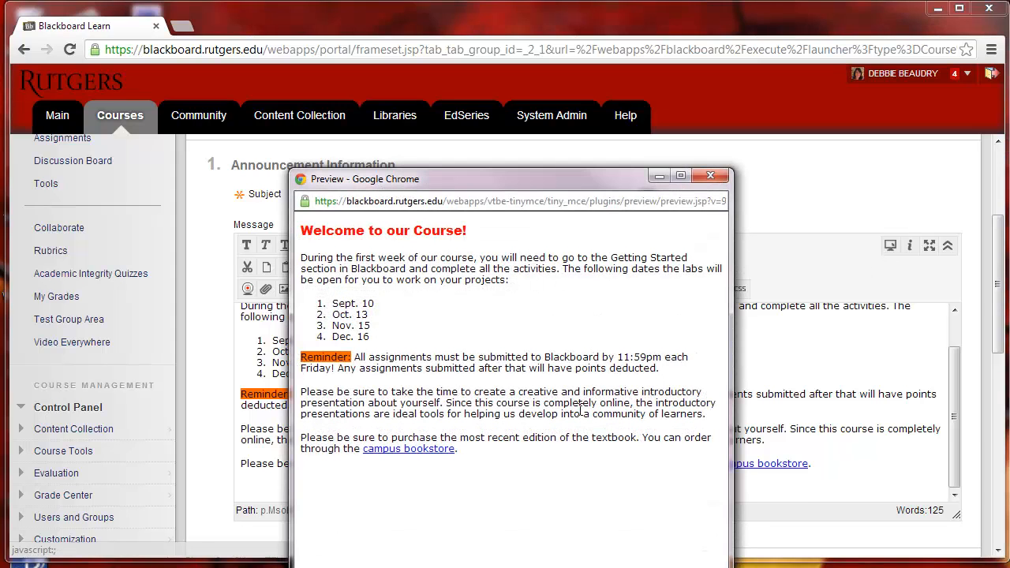
click(390, 449)
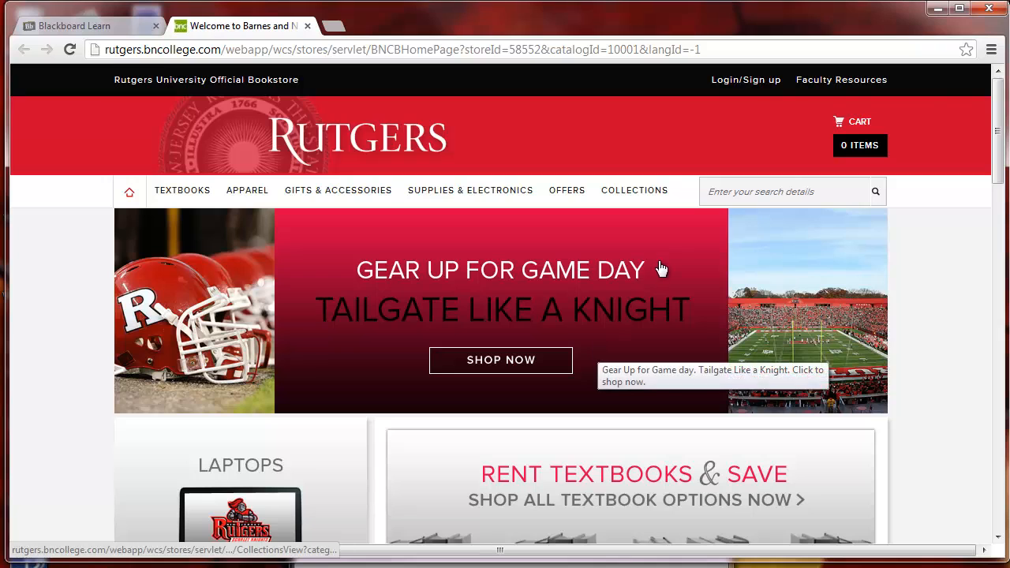
click(306, 26)
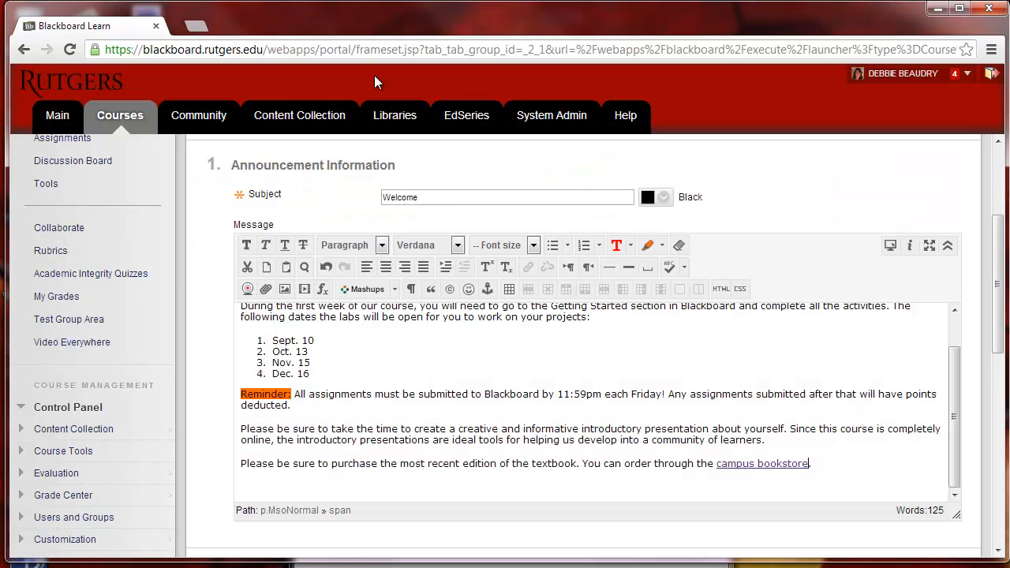
Insert a line below the campus bookstore paragraph and look at the spell-checker's language choices
click(586, 272)
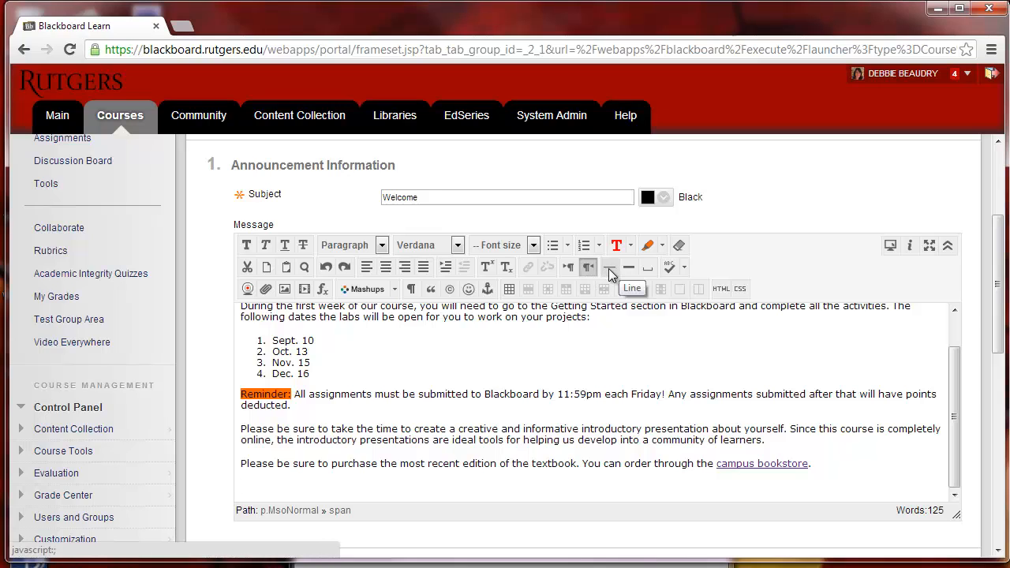
click(608, 268)
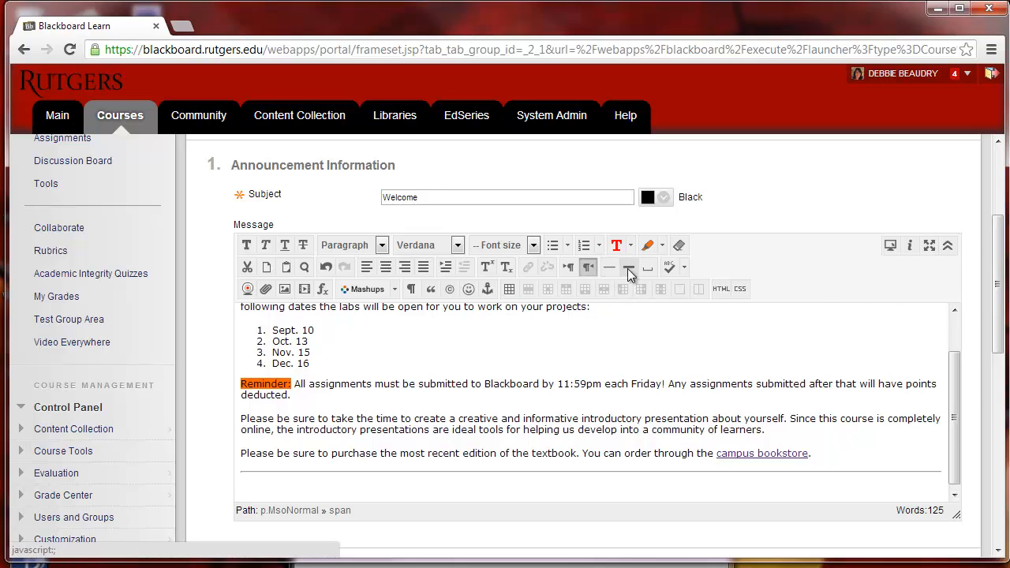
click(684, 266)
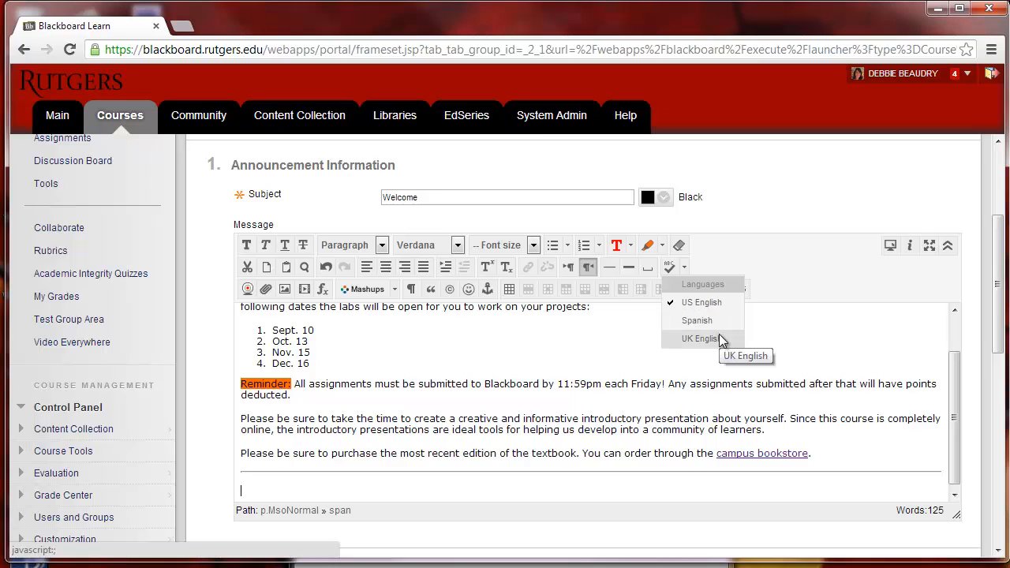
click(395, 351)
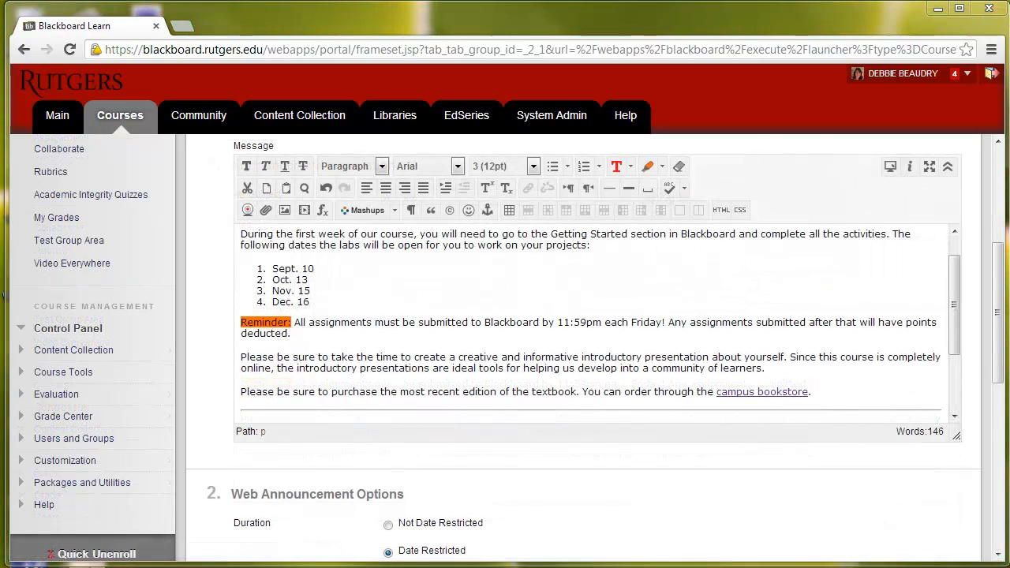
Search for a YouTube video mashup with the copied title "How do I start using Rutgers Libraries?", matching at least one of the words
click(392, 211)
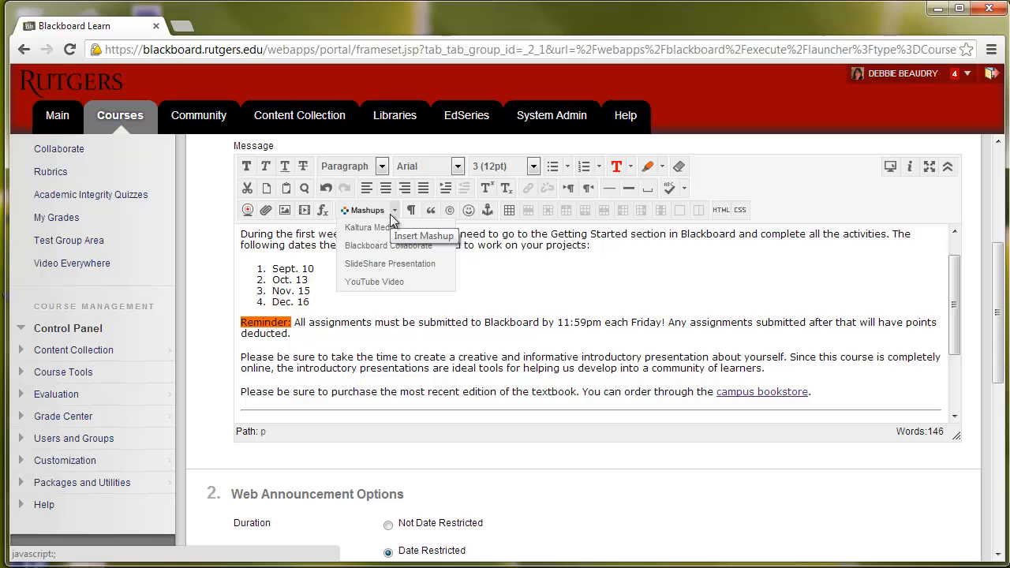
click(381, 280)
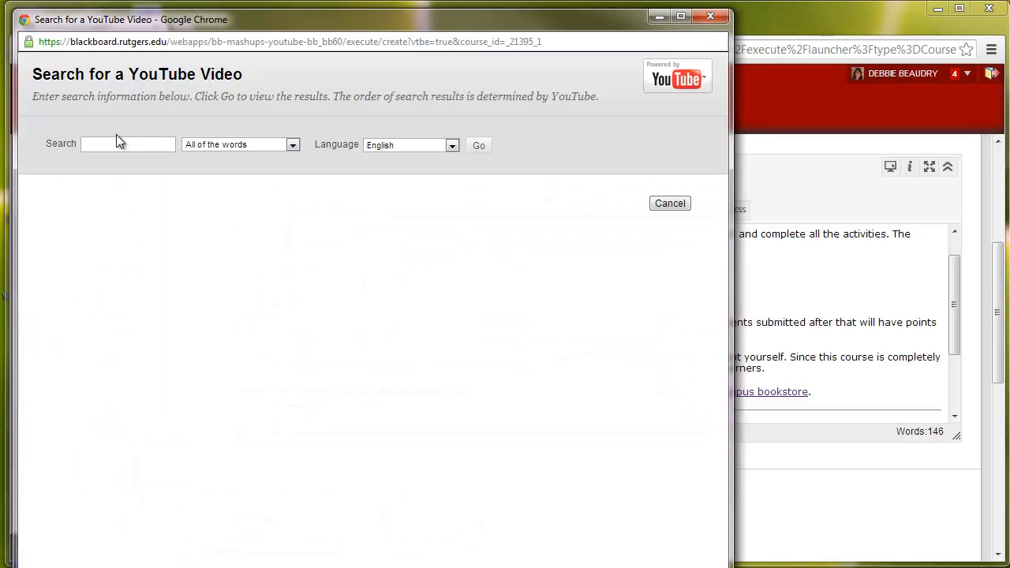
click(118, 142)
right_click(118, 143)
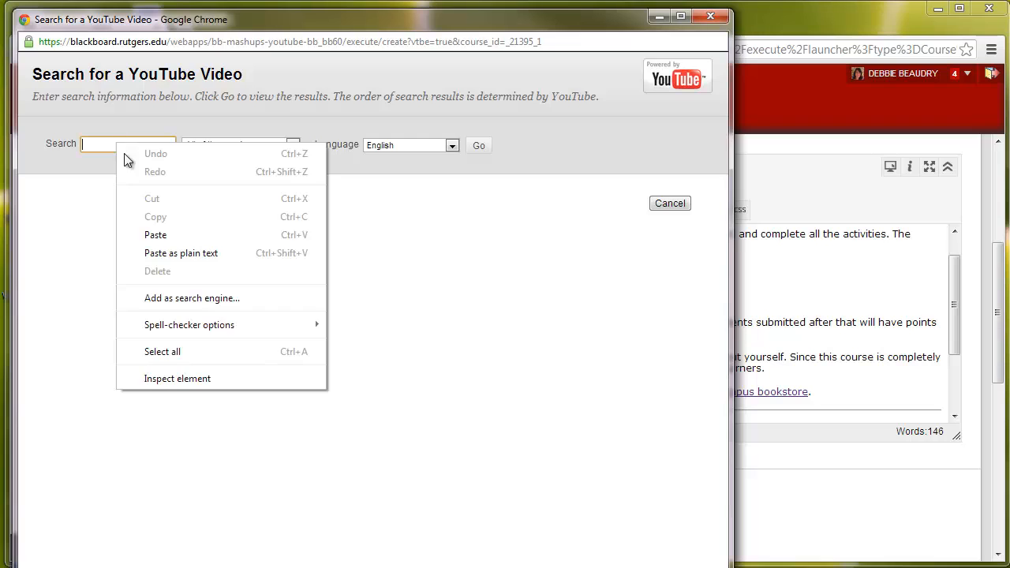
click(155, 235)
click(292, 144)
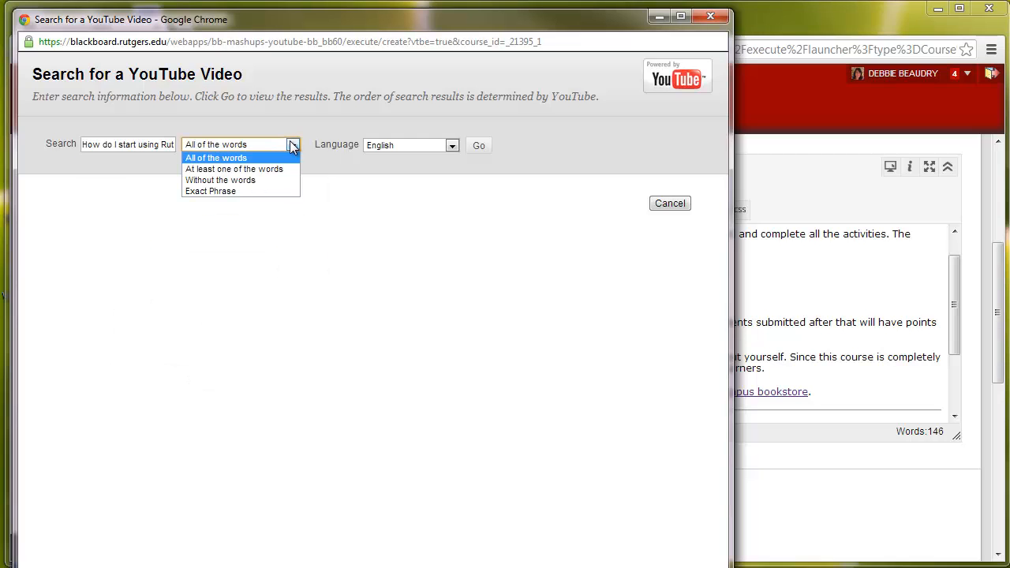
click(282, 170)
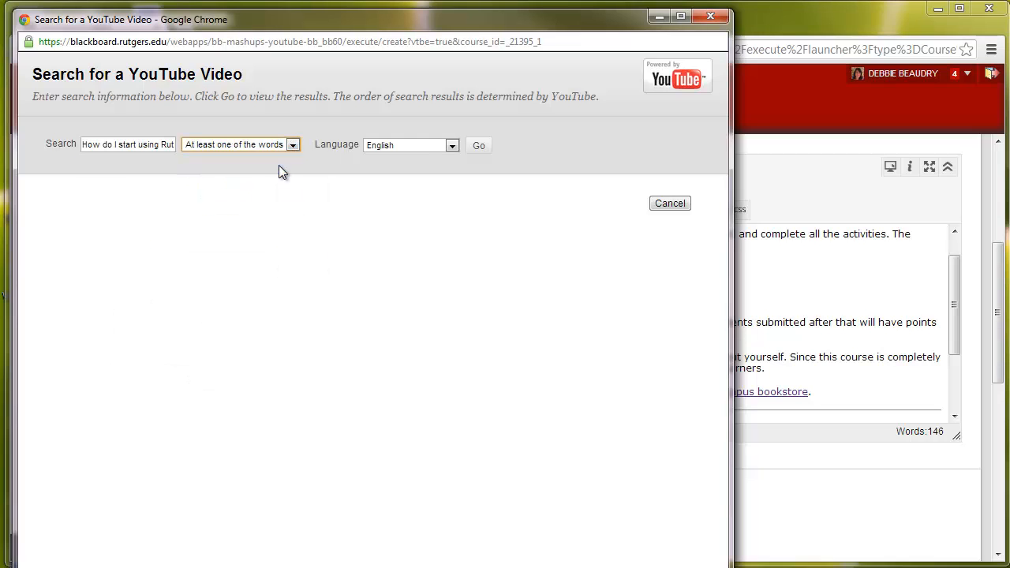
click(479, 146)
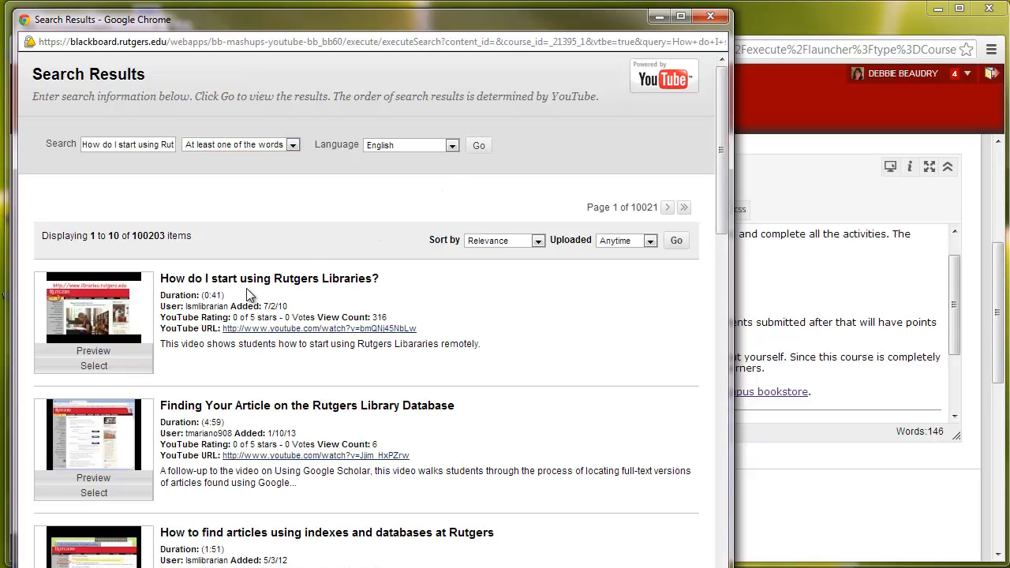
Insert the "How do I start using Rutgers Libraries?" video into the message as a thumbnail mashup with its YouTube URL shown
click(92, 367)
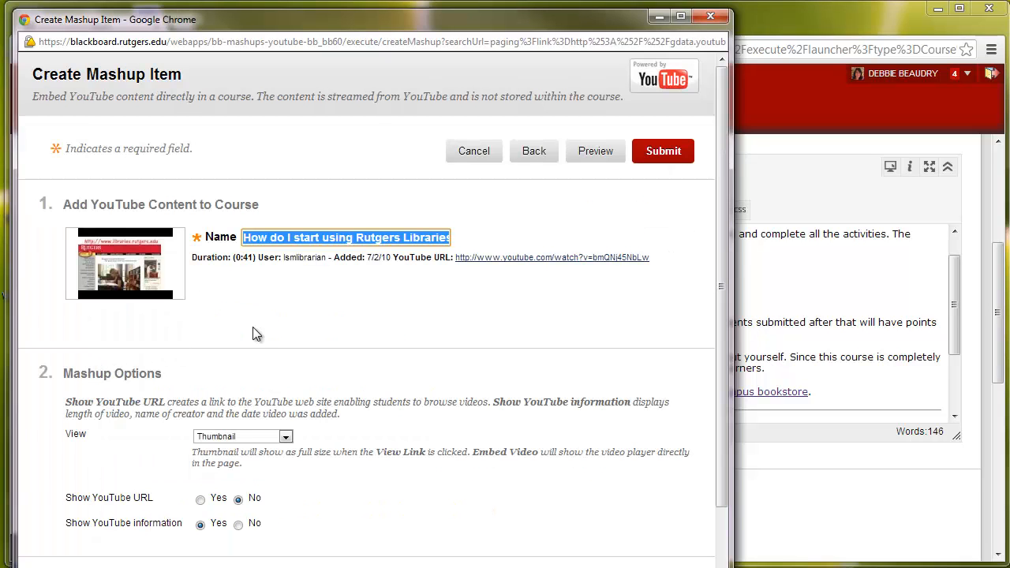
click(200, 500)
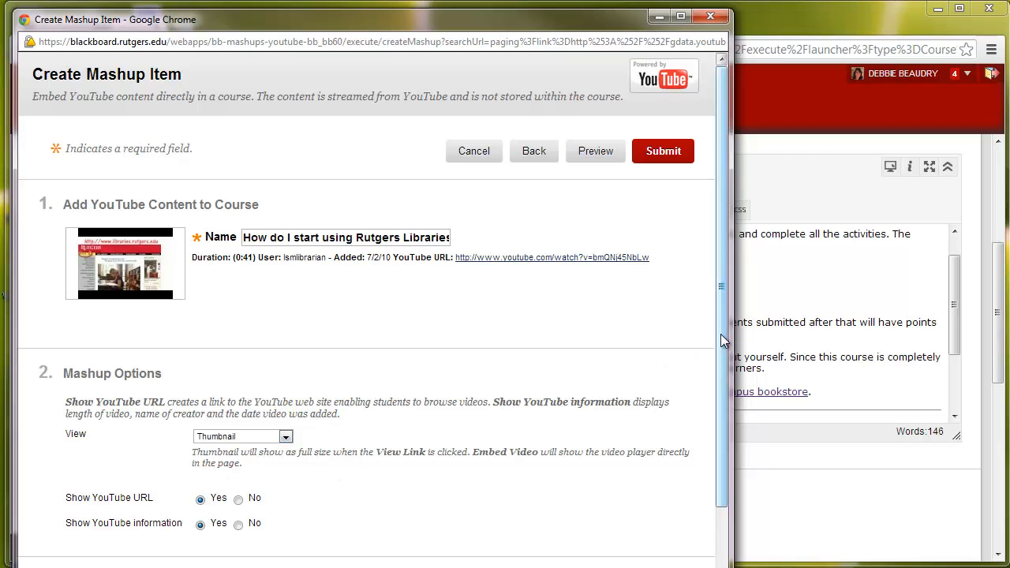
drag(720, 338, 719, 432)
click(654, 553)
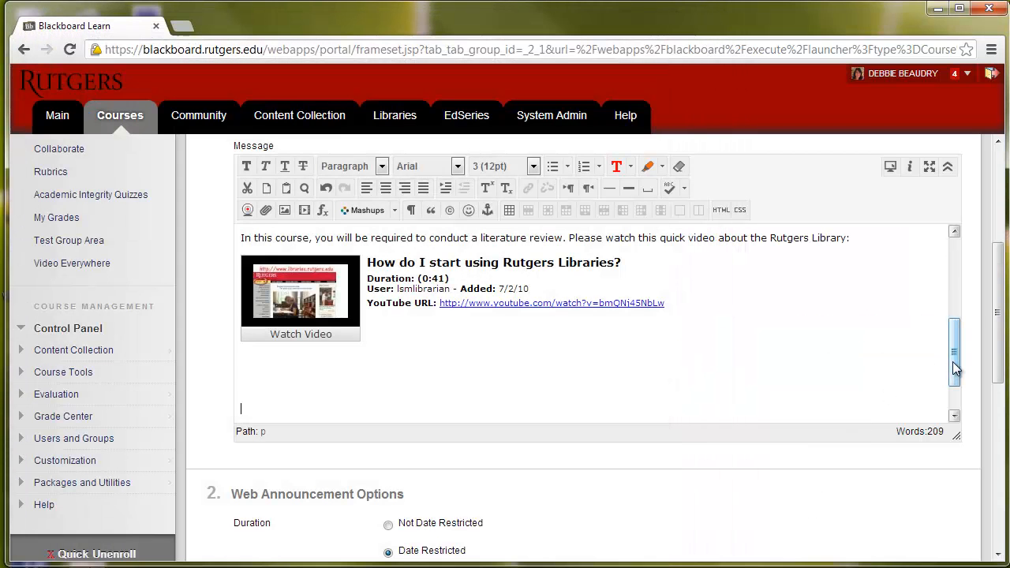
Look at the inserted video in the message and at the available emoticons, and close the emoticon dialog without inserting any
drag(953, 357, 957, 337)
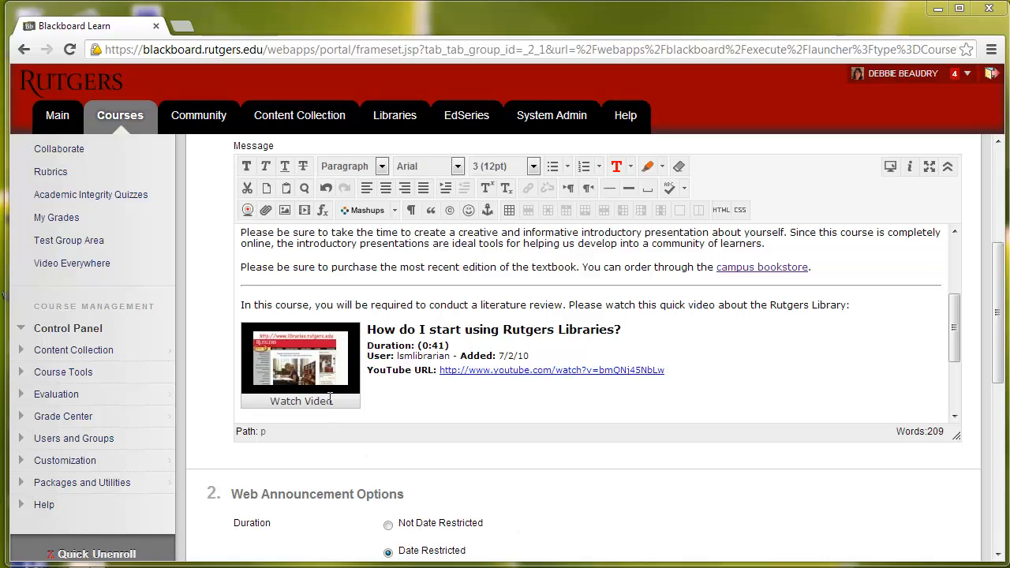
click(433, 261)
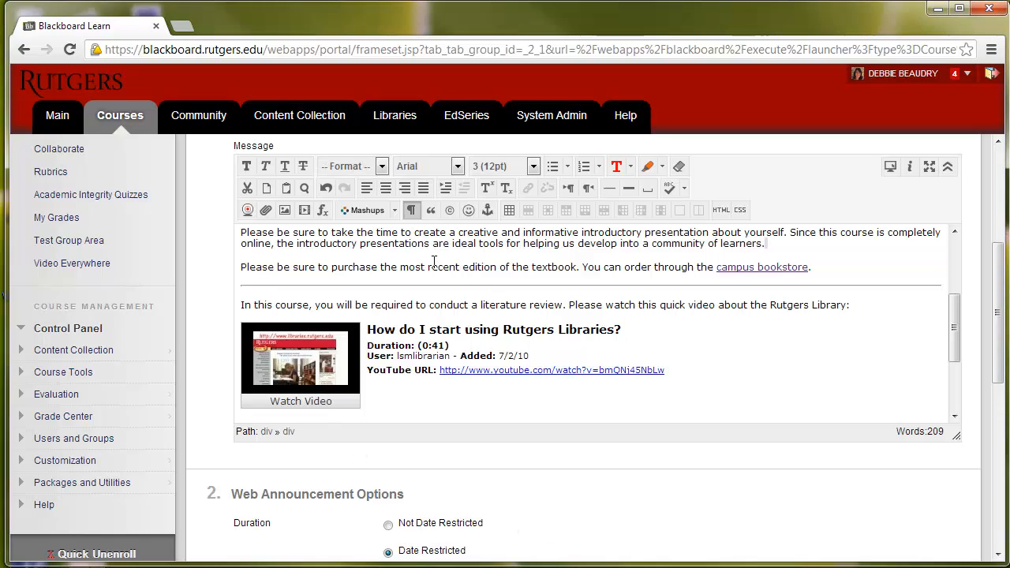
click(450, 211)
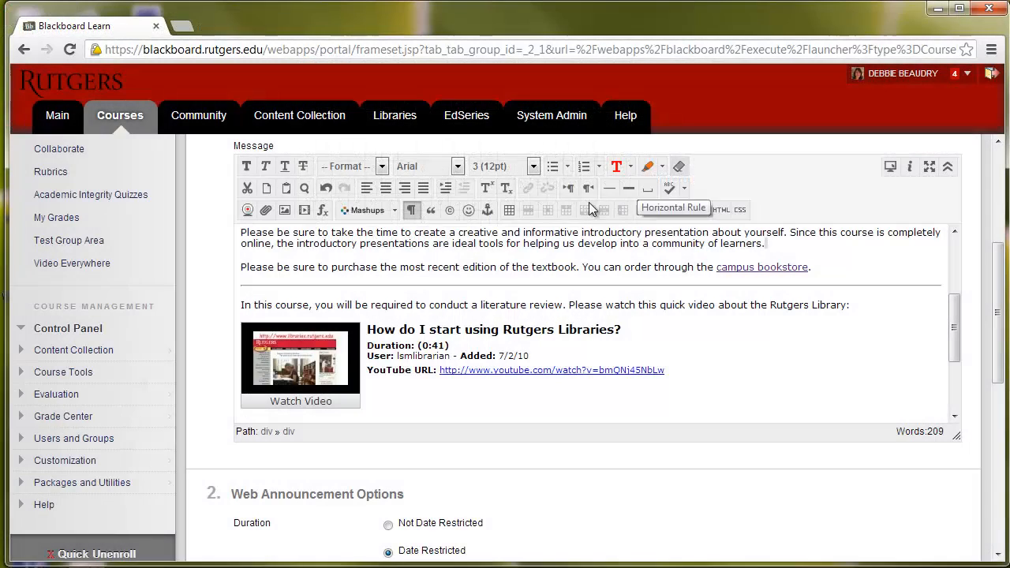
click(467, 210)
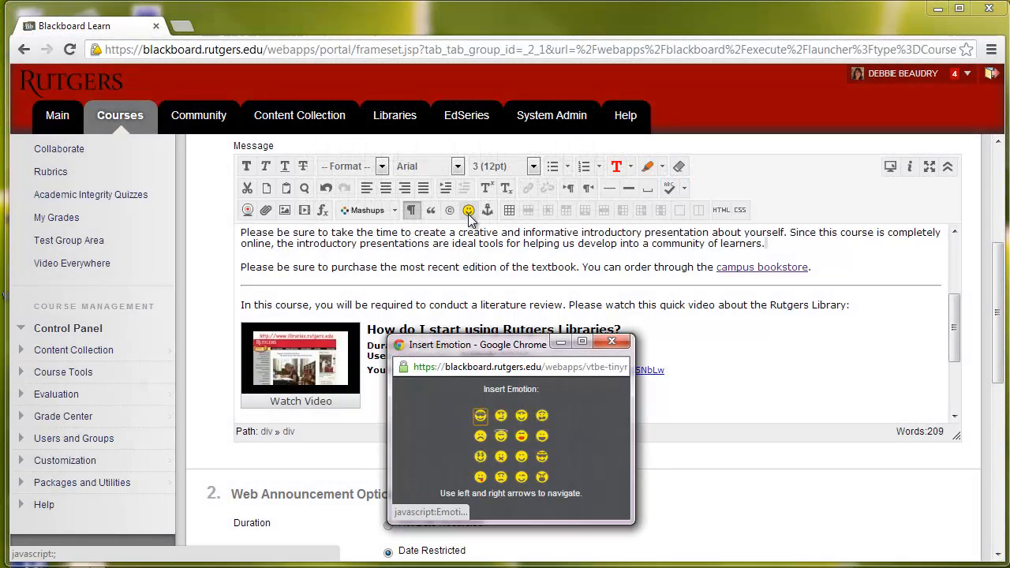
click(611, 345)
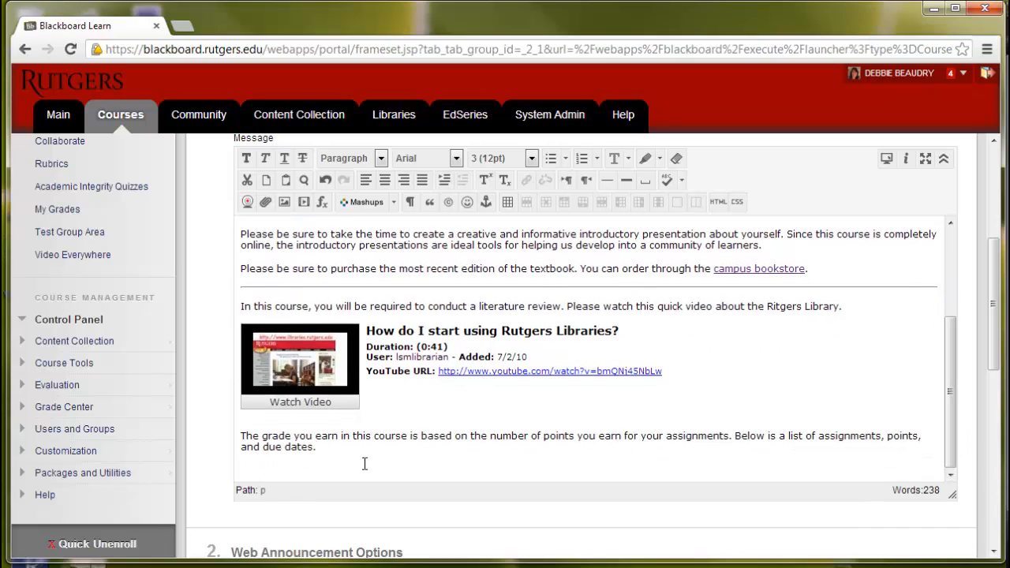
Insert a table with 3 columns, 3 rows and a width of 600 below the paragraph about grades and assignments
click(511, 203)
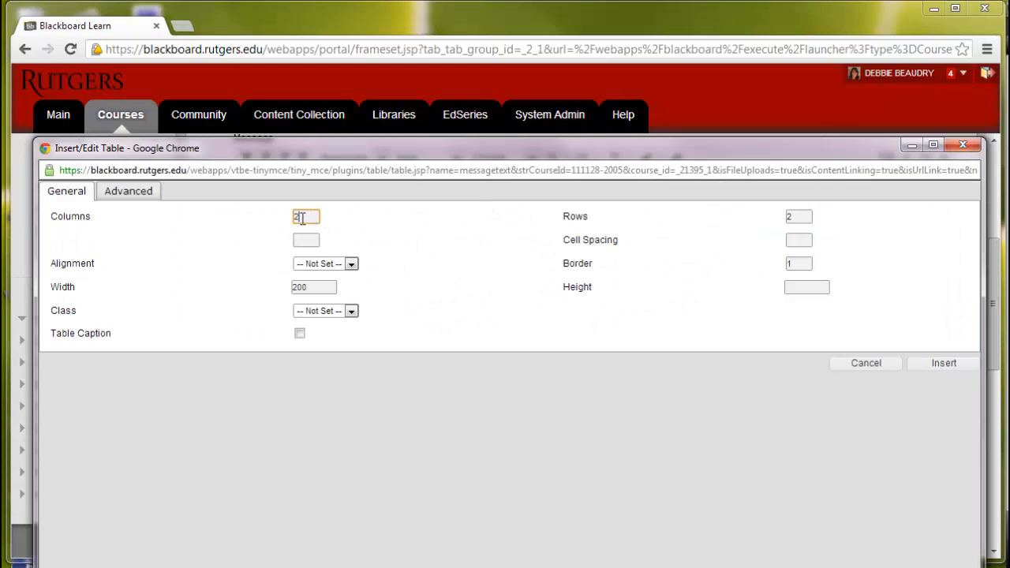
key(Tab)
text(3)
double_click(323, 287)
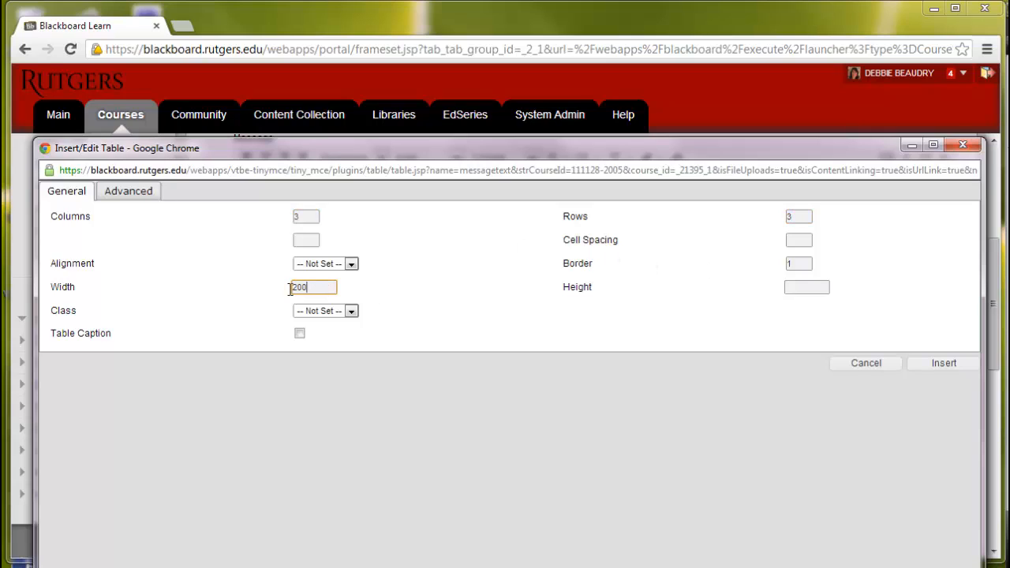
text(600)
click(932, 364)
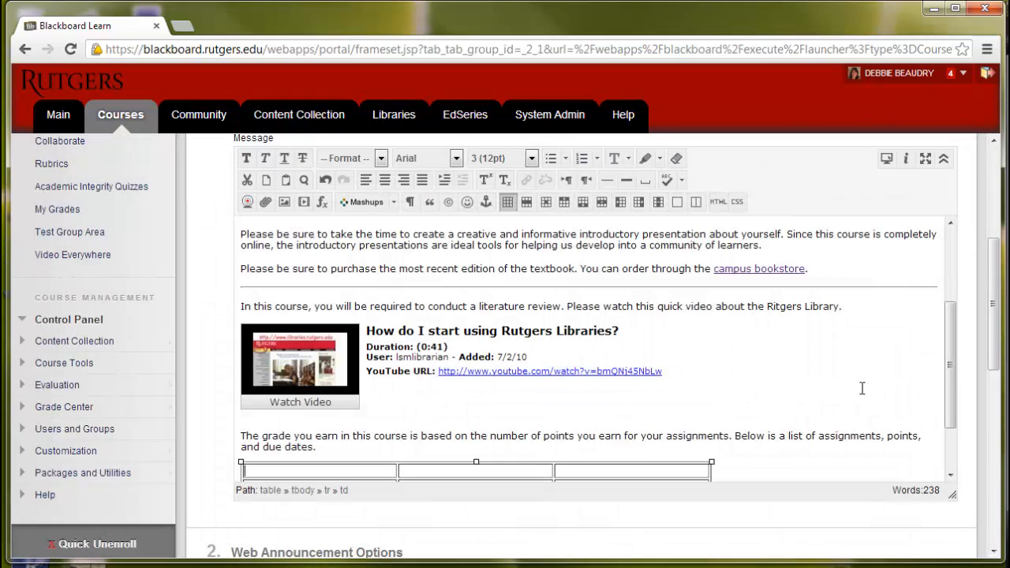
scroll(952, 424, down, 1)
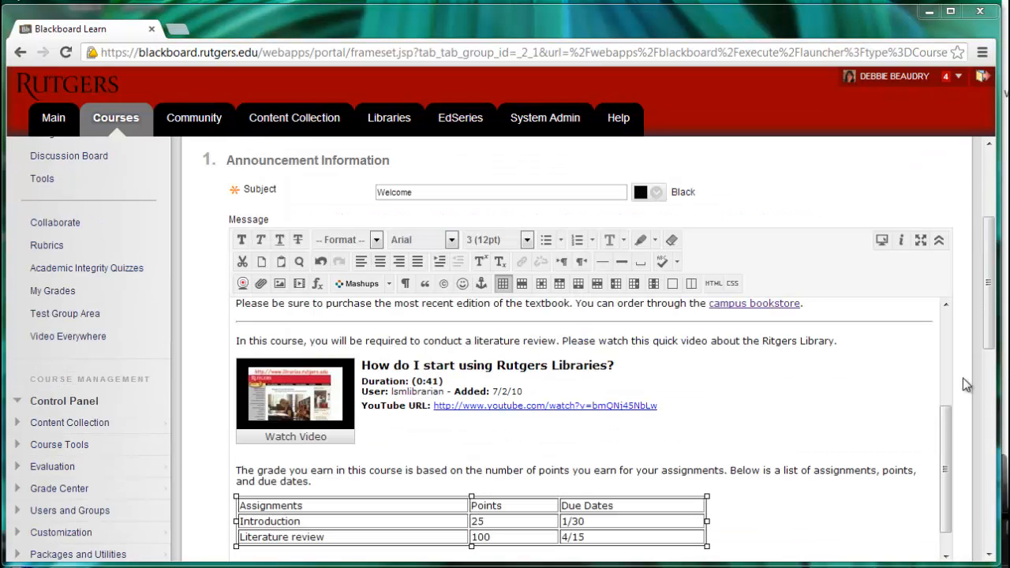
Preview the whole message down to the assignments table in a separate window and close the preview
click(881, 242)
drag(571, 110, 545, 39)
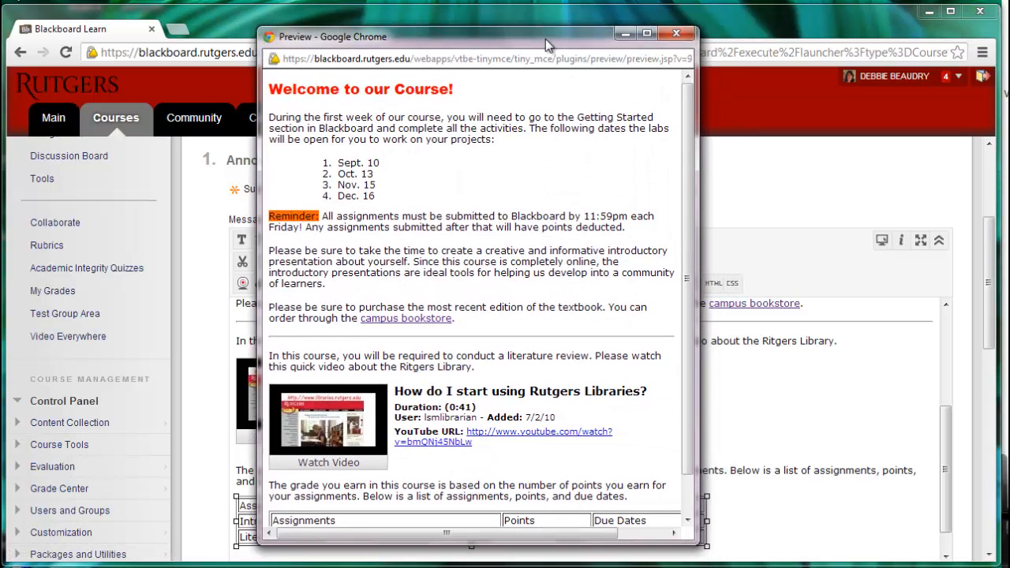
scroll(685, 237, down, 1)
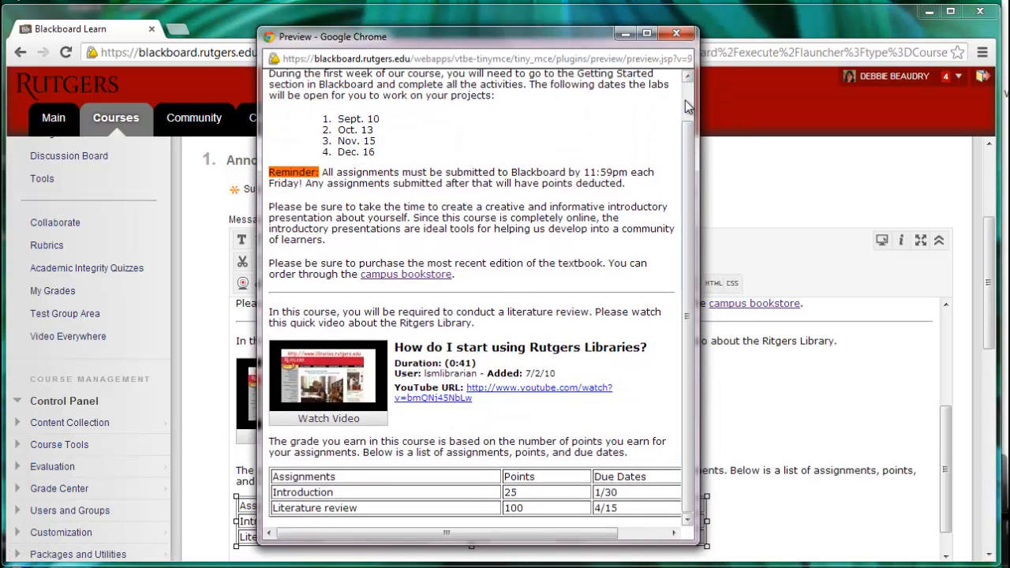
click(676, 33)
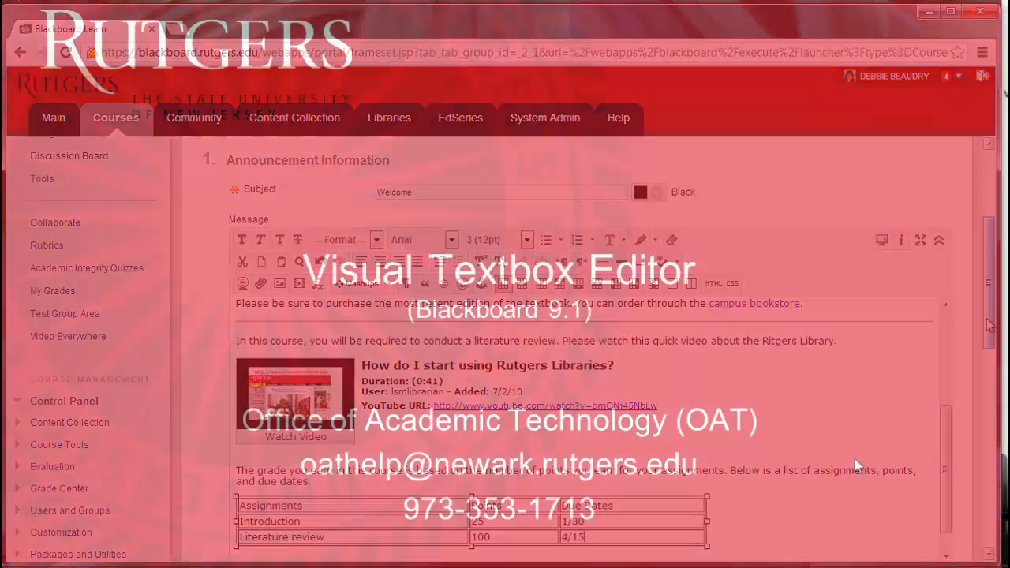